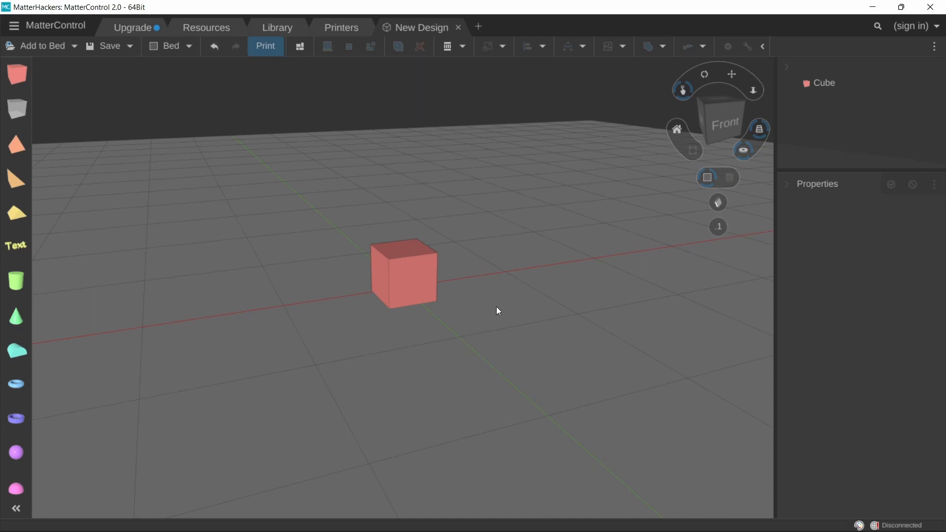
# Step: Add a second 20 mm cube to the bed beside the existing cube and select it
pyautogui.moveTo(19, 81); pyautogui.dragTo(493, 288)
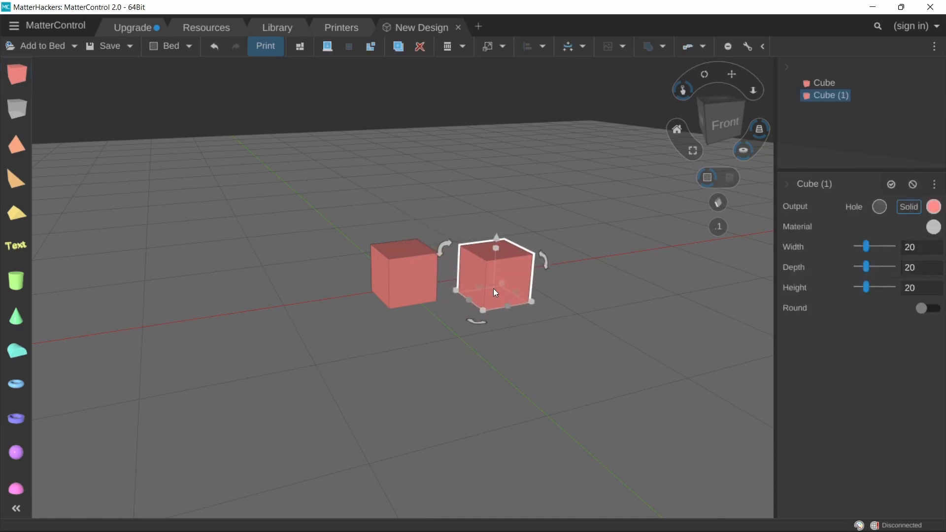
pyautogui.click(490, 224)
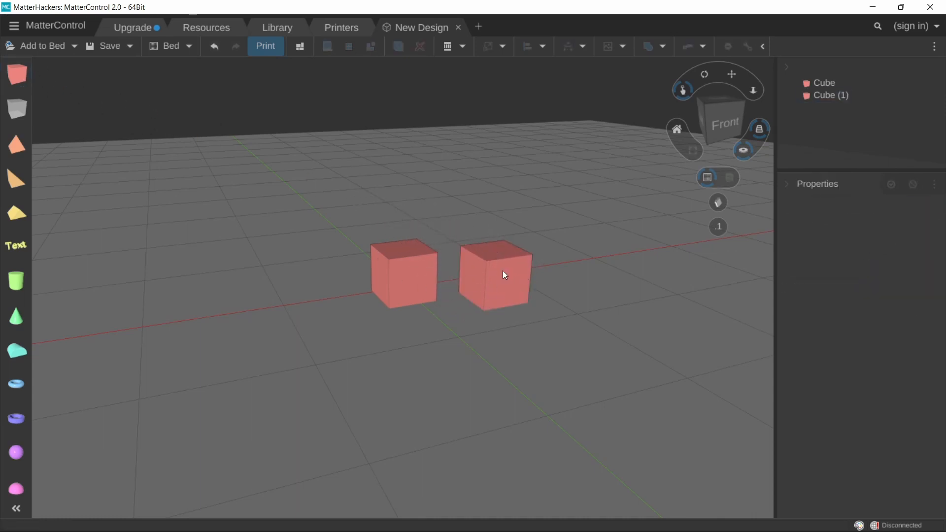
pyautogui.scroll(1, 503, 271)
pyautogui.click(502, 271)
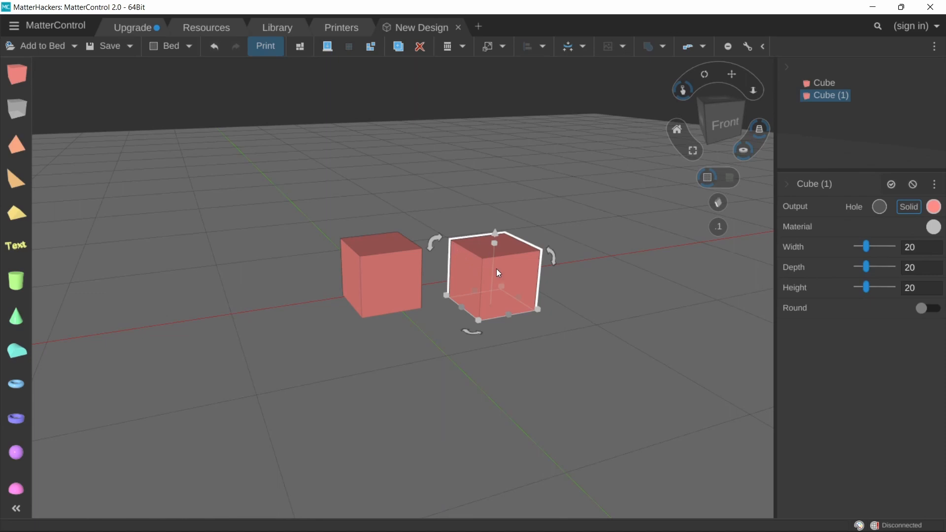
# Step: Move the second cube so it overlaps the first one and raise it above the bed
pyautogui.moveTo(495, 268); pyautogui.dragTo(417, 272)
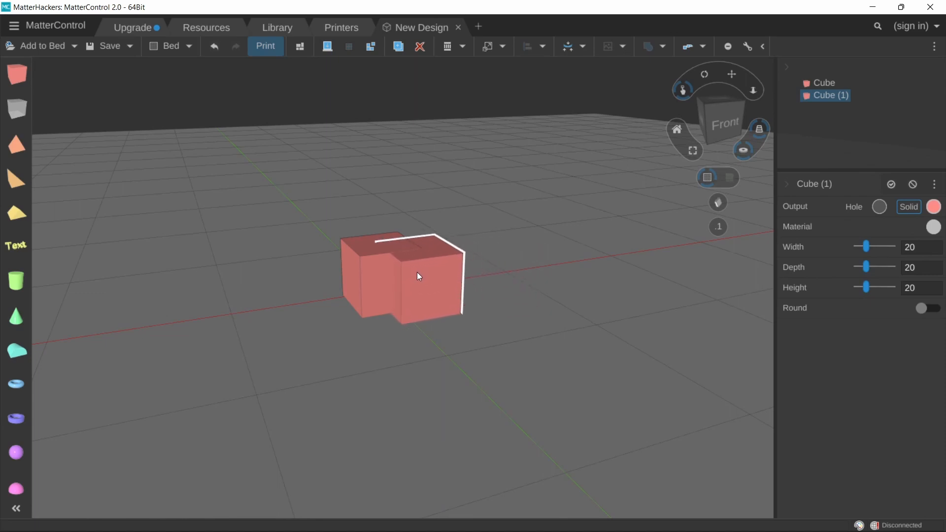
pyautogui.moveTo(416, 272); pyautogui.dragTo(380, 256, button='right')
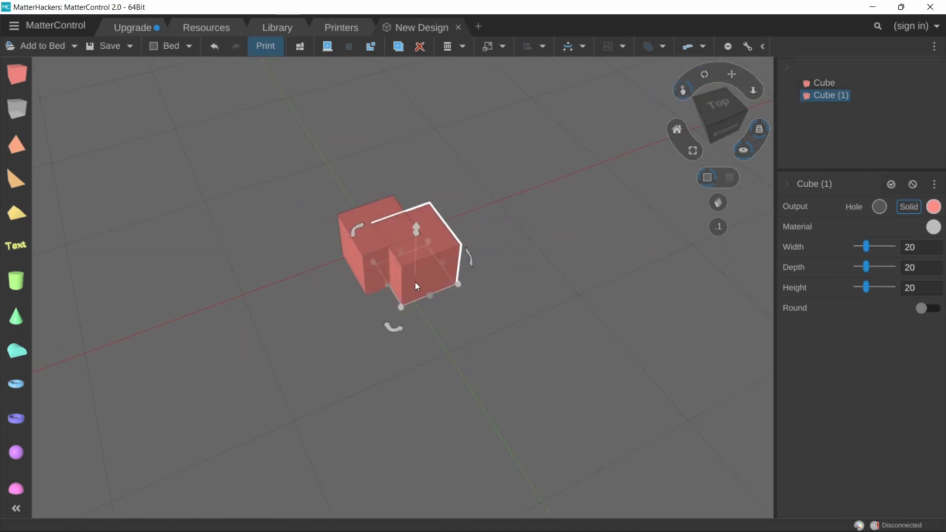
pyautogui.moveTo(415, 282); pyautogui.dragTo(430, 250, button='right')
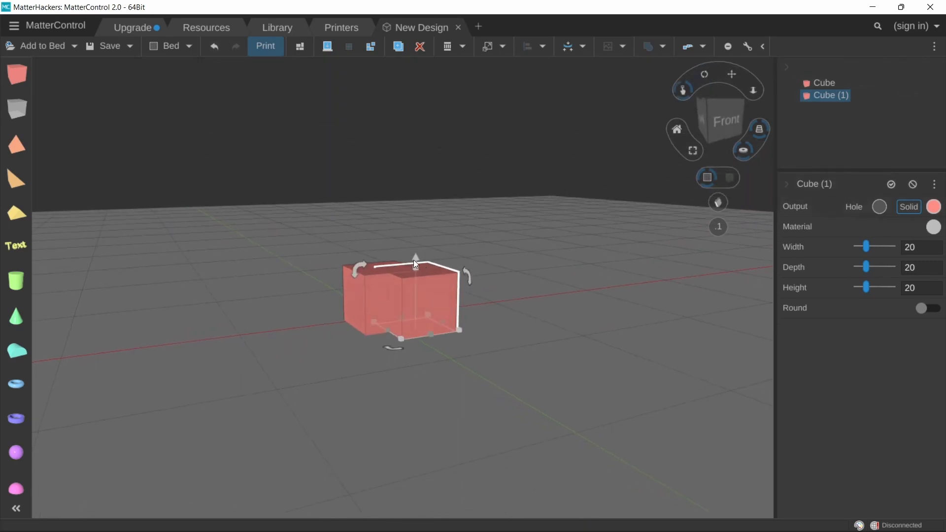
pyautogui.moveTo(414, 258); pyautogui.dragTo(415, 229)
pyautogui.moveTo(440, 259); pyautogui.dragTo(512, 323, button='right')
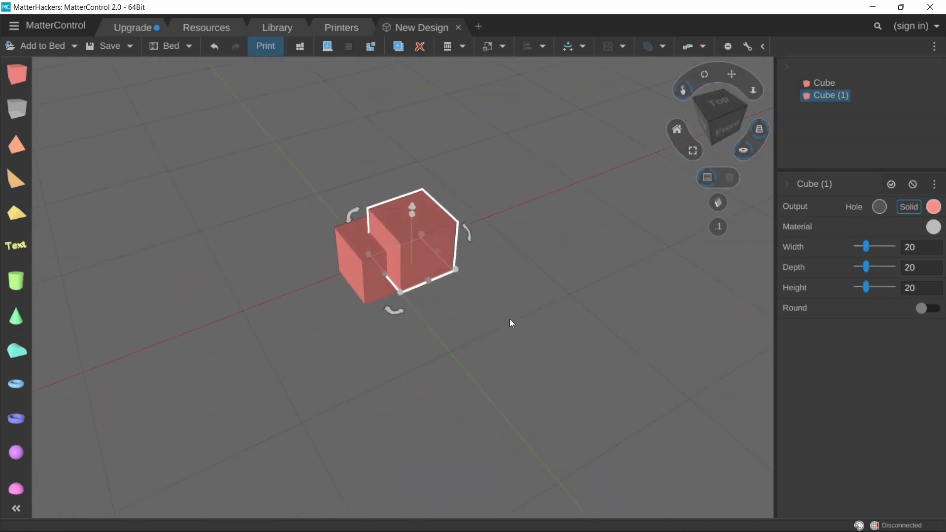
# Step: Move the second cube clear of the first one along the red axis and lay it flat on the bed
pyautogui.moveTo(396, 235); pyautogui.dragTo(549, 247)
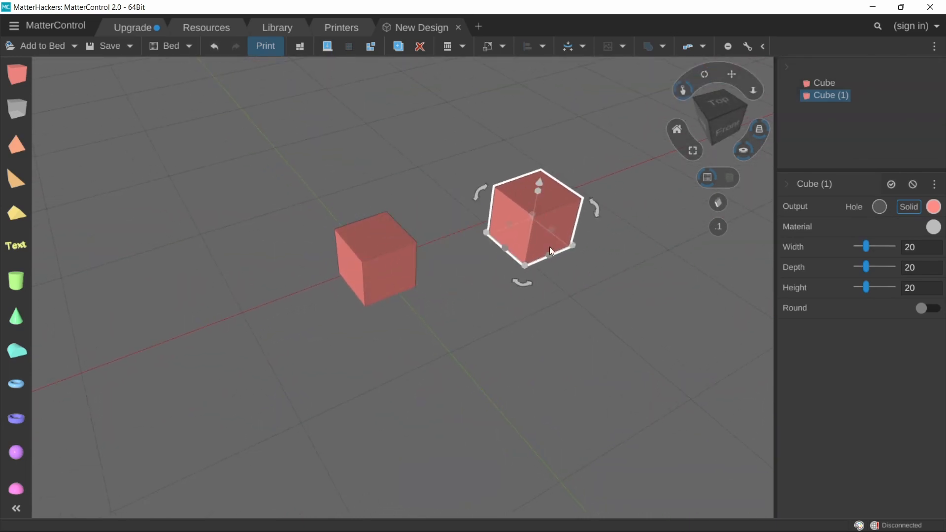
pyautogui.moveTo(551, 250); pyautogui.dragTo(552, 264, button='right')
pyautogui.click(331, 52)
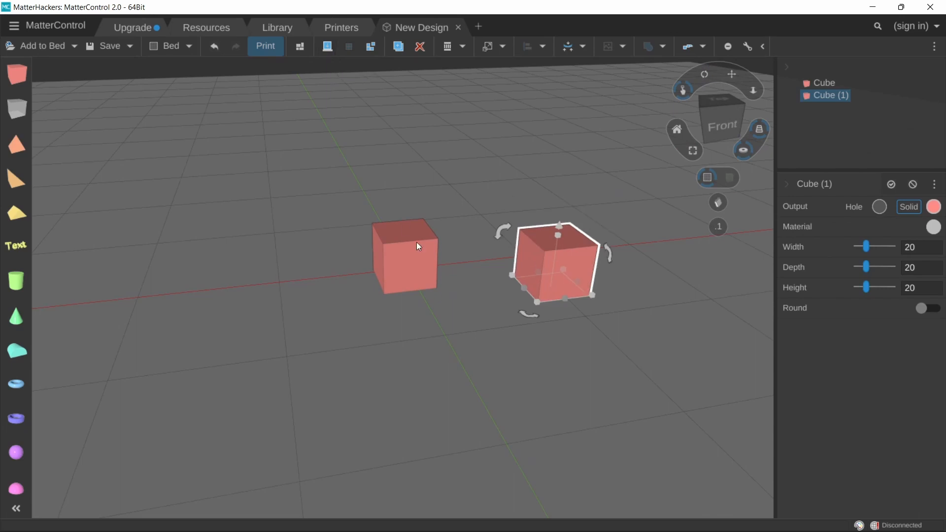
pyautogui.moveTo(538, 253); pyautogui.dragTo(532, 241)
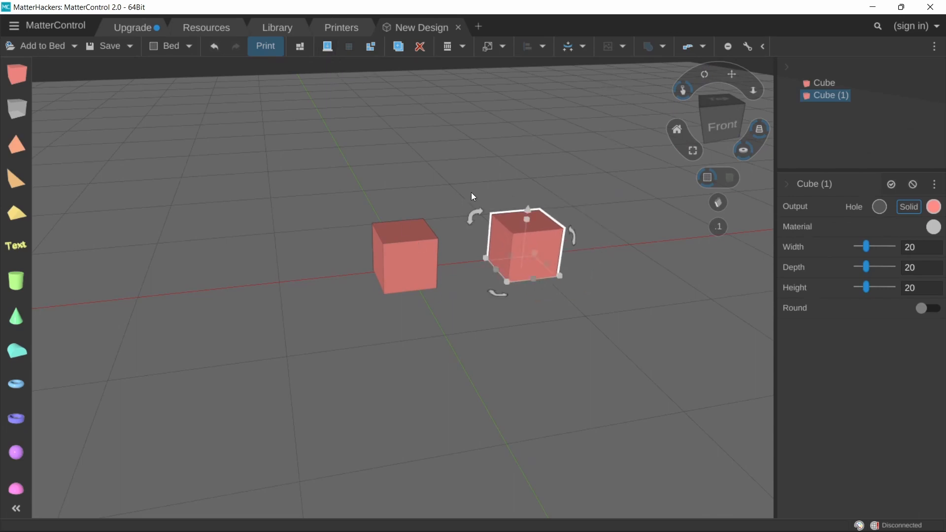
pyautogui.moveTo(471, 196); pyautogui.dragTo(494, 186)
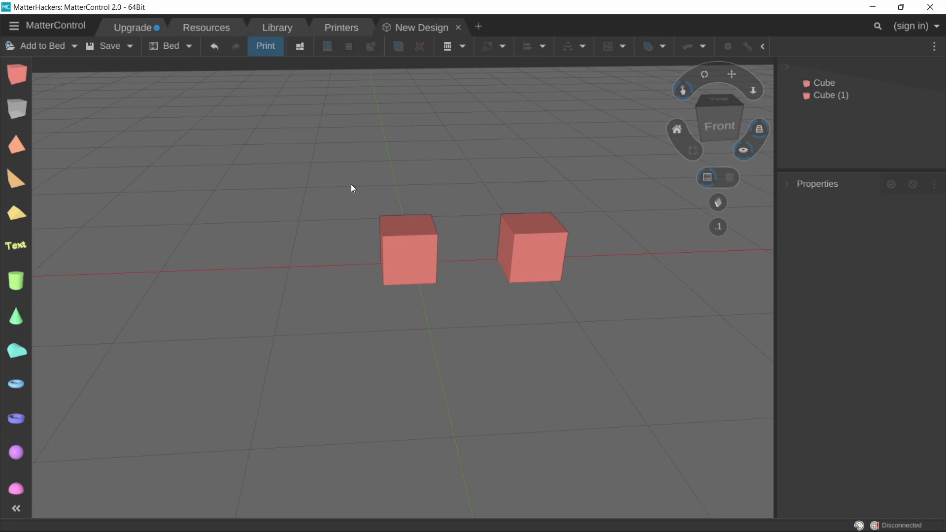
# Step: Select both cubes together and apply the Align operation to them
pyautogui.moveTo(350, 171); pyautogui.dragTo(645, 318)
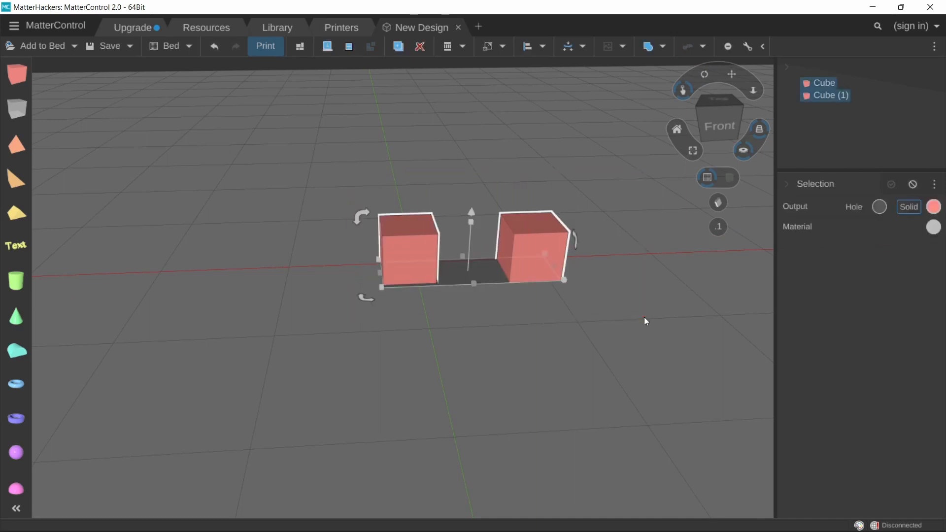
pyautogui.click(482, 194)
pyautogui.click(391, 239)
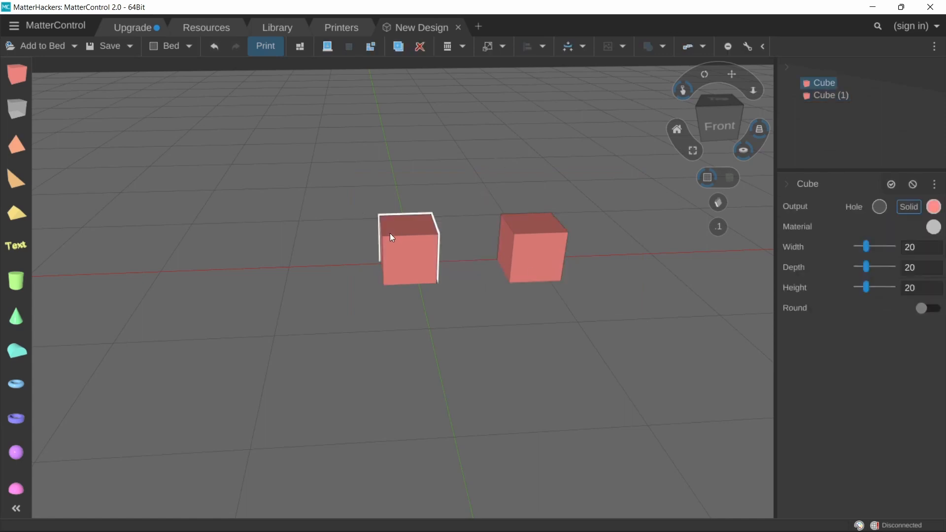
pyautogui.keyDown('shift'); pyautogui.click(530, 258); pyautogui.keyUp('shift')
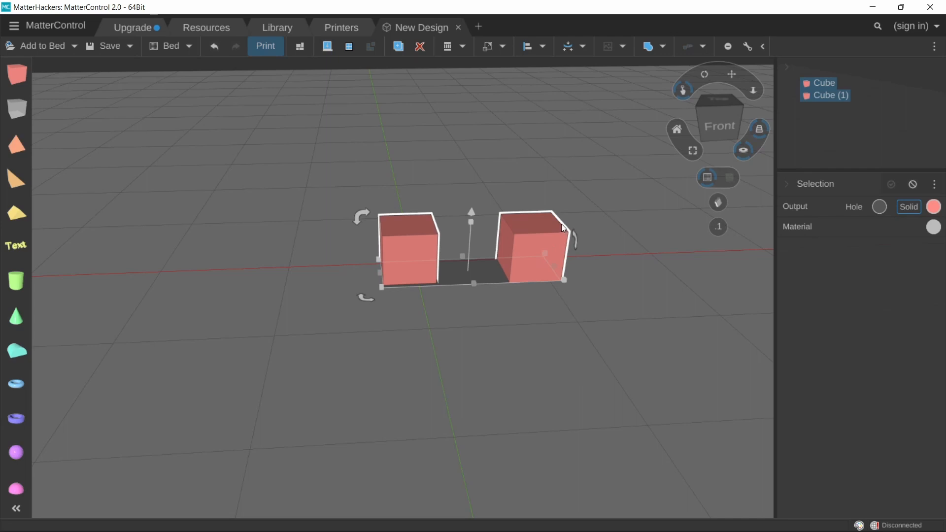
pyautogui.click(529, 46)
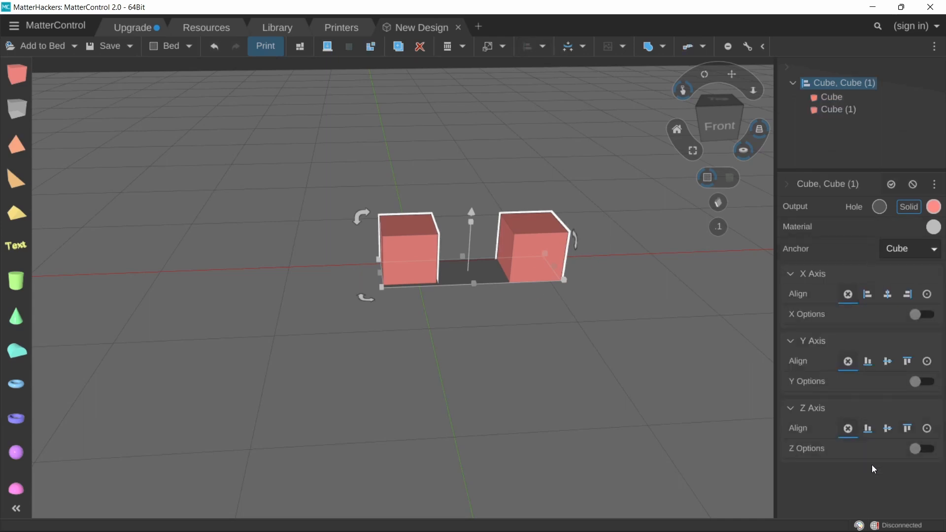
# Step: Try Cube (1) as the alignment anchor and switch the anchor back to Cube
pyautogui.moveTo(641, 304); pyautogui.dragTo(472, 287)
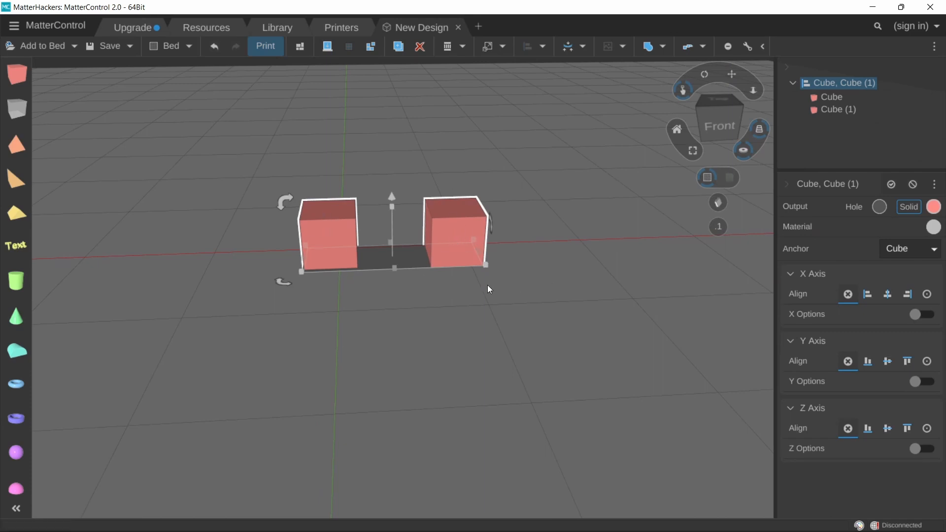
pyautogui.click(934, 250)
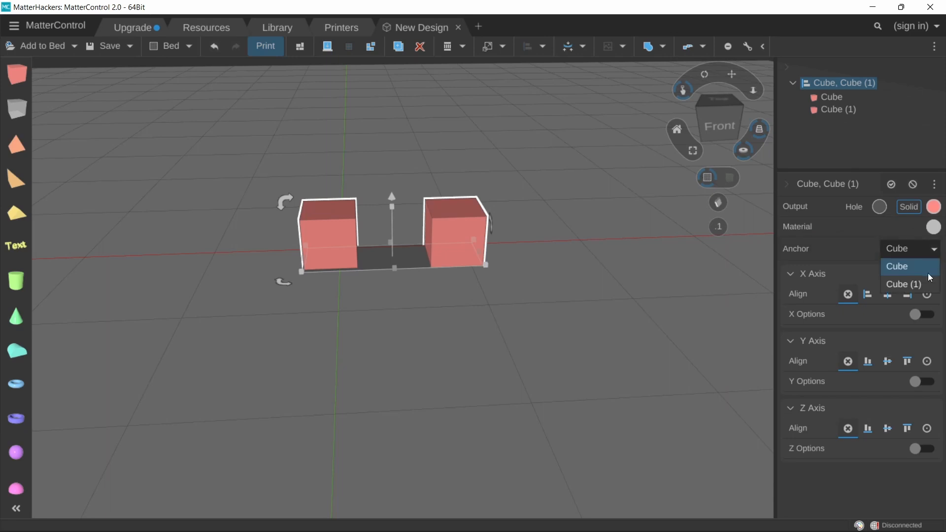
pyautogui.click(926, 293)
pyautogui.click(923, 260)
pyautogui.click(919, 267)
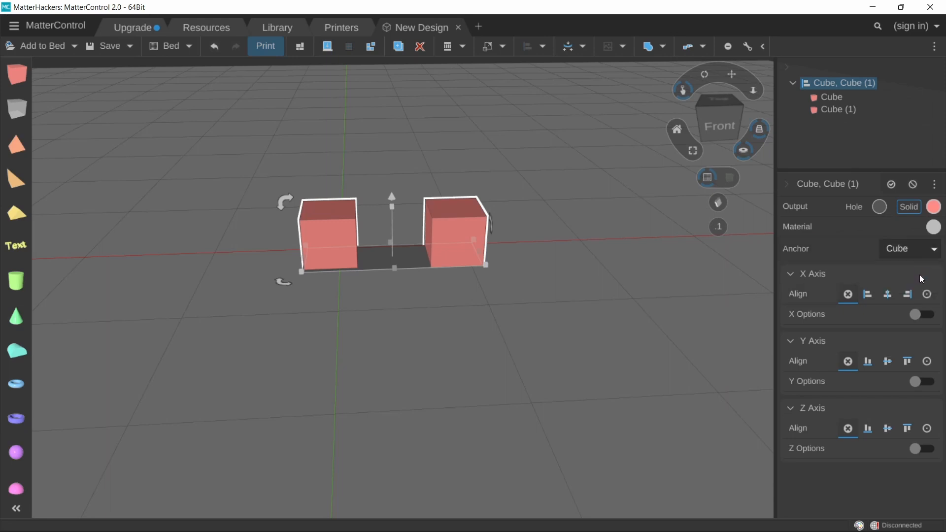
pyautogui.click(918, 256)
pyautogui.click(918, 282)
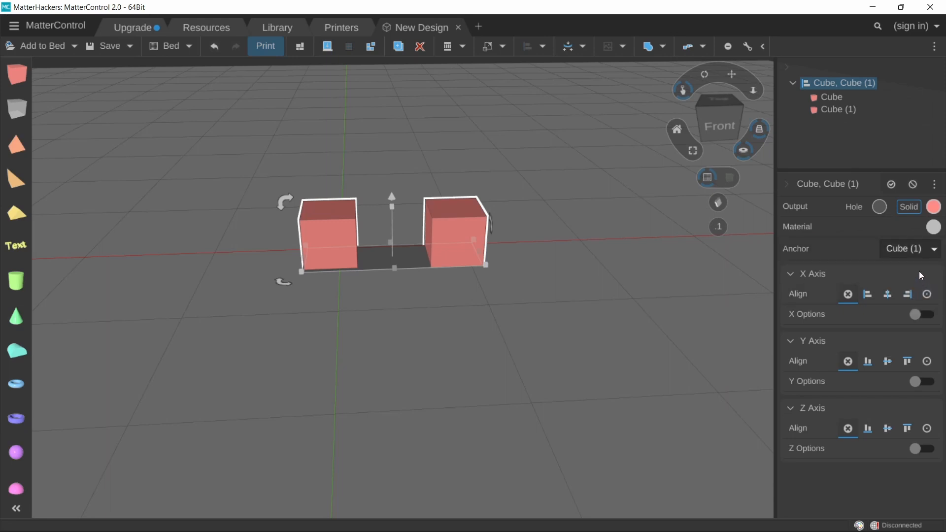
pyautogui.click(897, 255)
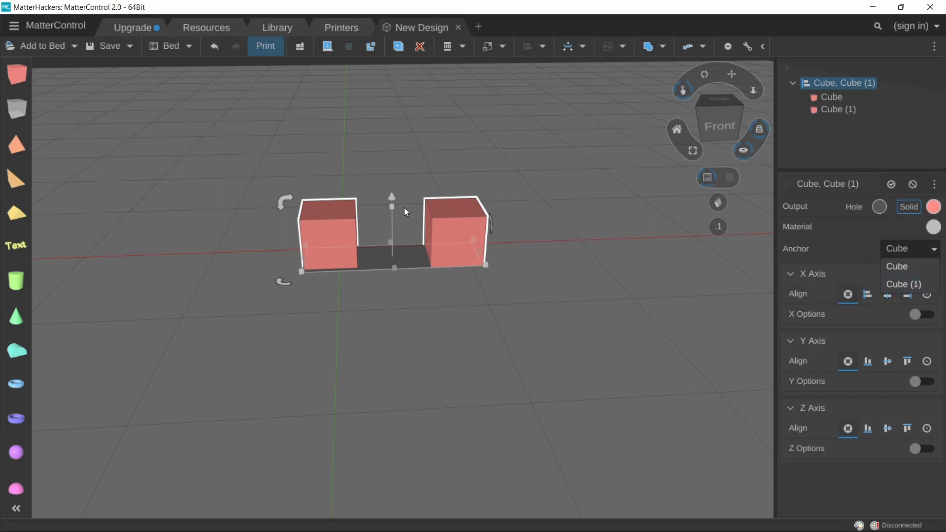
# Step: Remove the alignment to separate the two cubes into individual objects
pyautogui.click(502, 258)
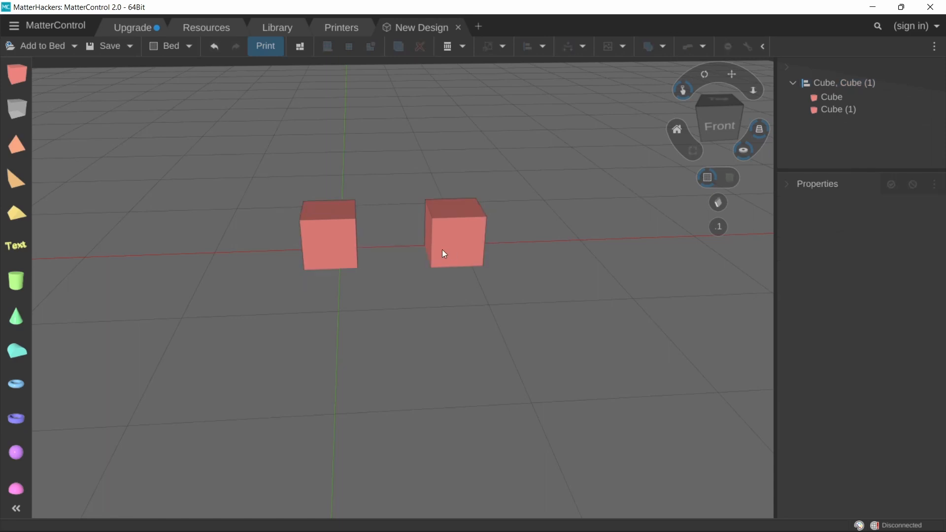
pyautogui.click(348, 240)
pyautogui.click(391, 365)
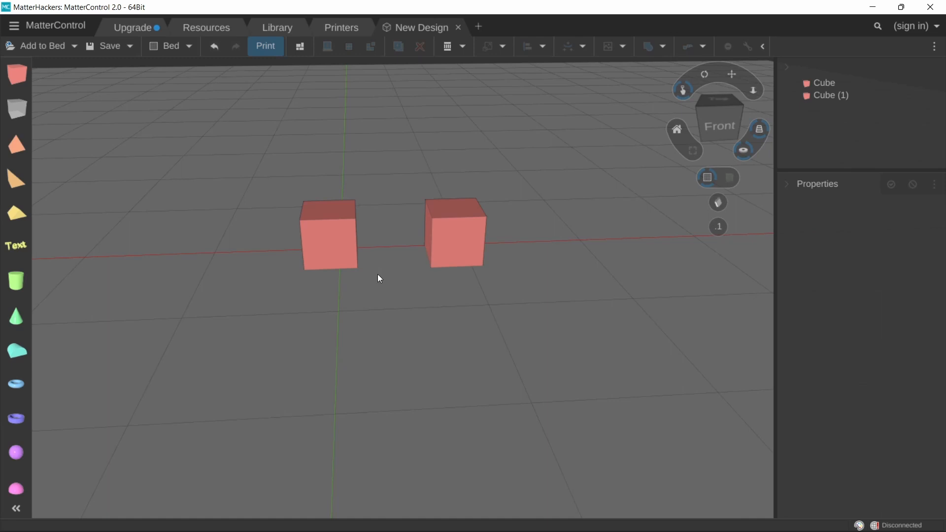
# Step: Rename the original cube near the bed's centre as "Red Cube"
pyautogui.rightClick(354, 256)
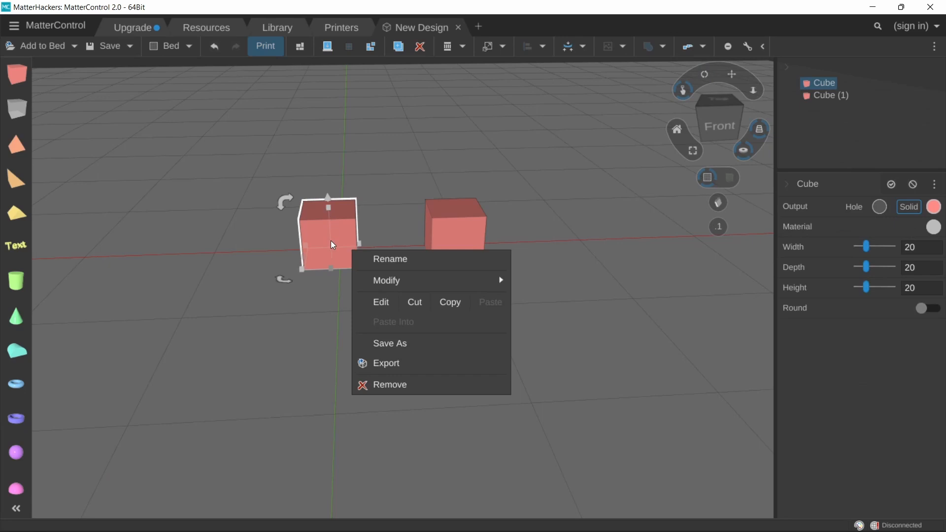
pyautogui.click(438, 261)
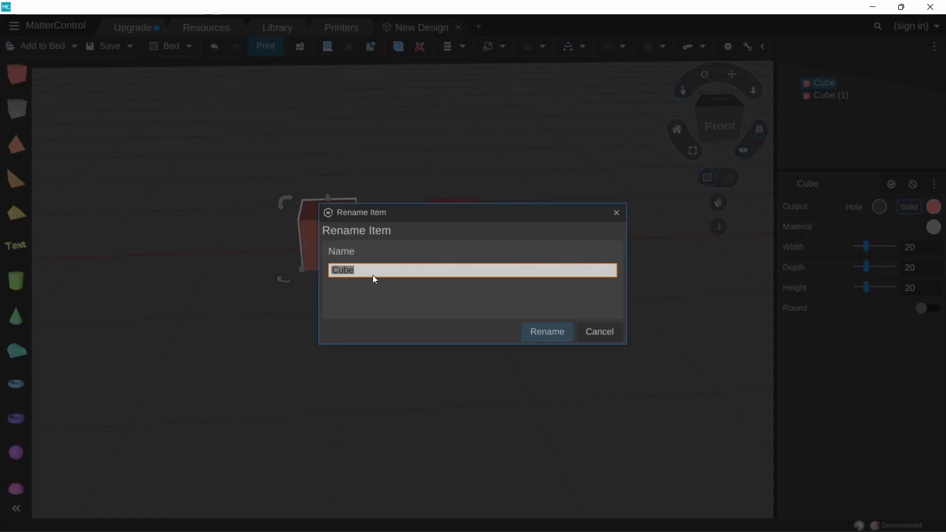
pyautogui.write('Red Cube')
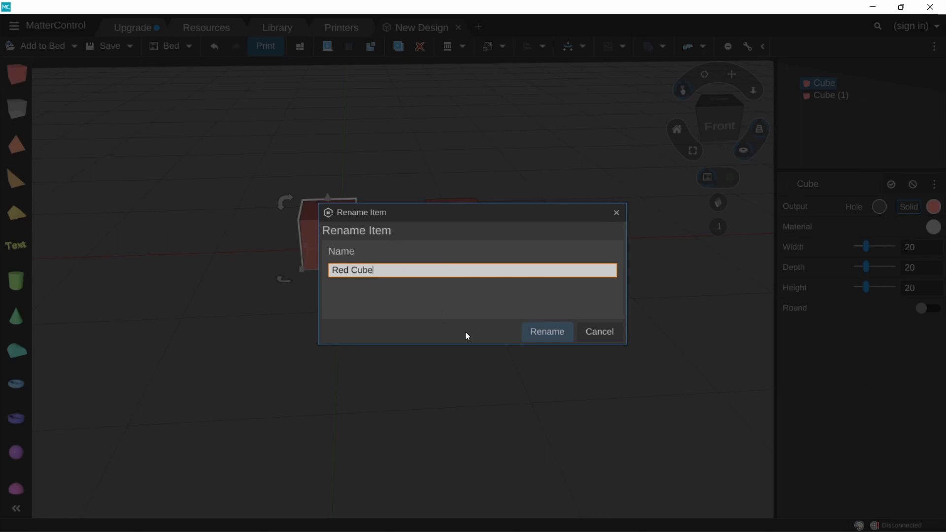
pyautogui.click(526, 332)
# Step: Change the solid colour of Cube (1) to light green 8FFE86
pyautogui.click(468, 256)
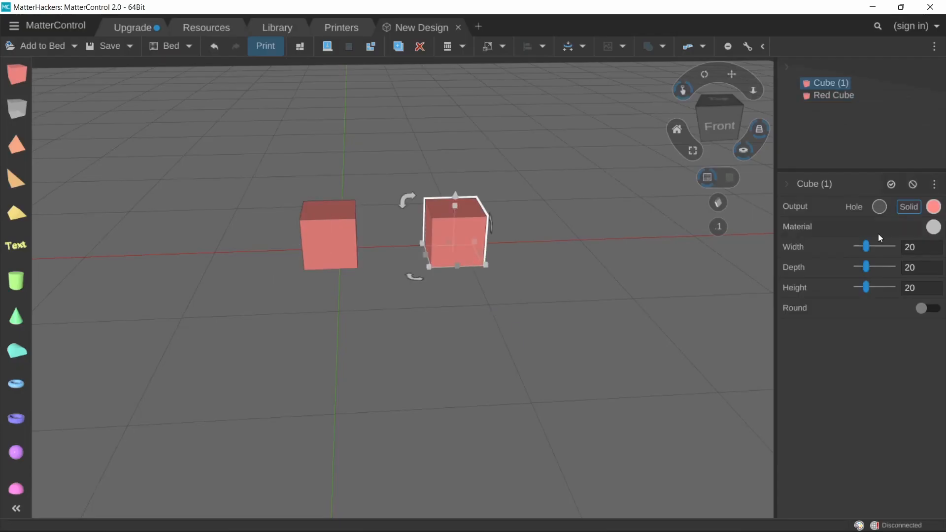
pyautogui.click(935, 207)
pyautogui.click(806, 231)
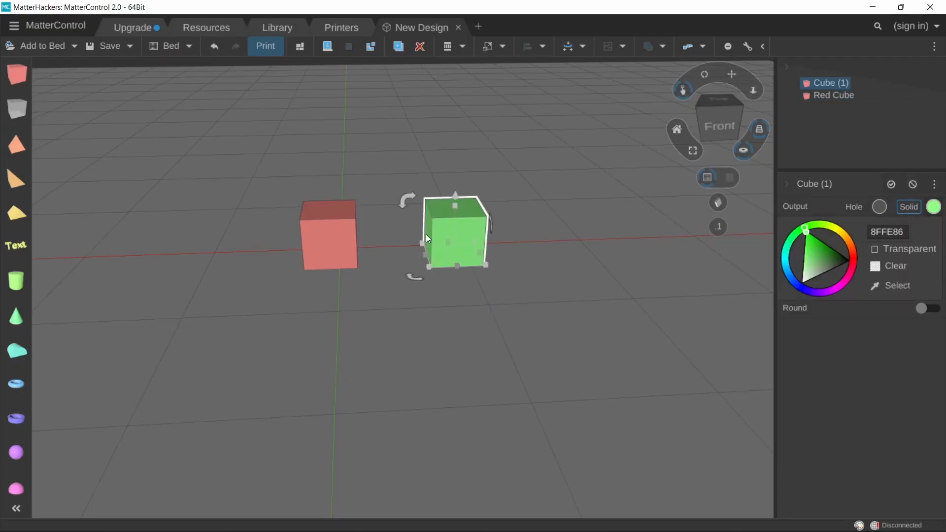
# Step: Rename the green-coloured cube as "Green Cube"
pyautogui.rightClick(440, 239)
pyautogui.click(451, 246)
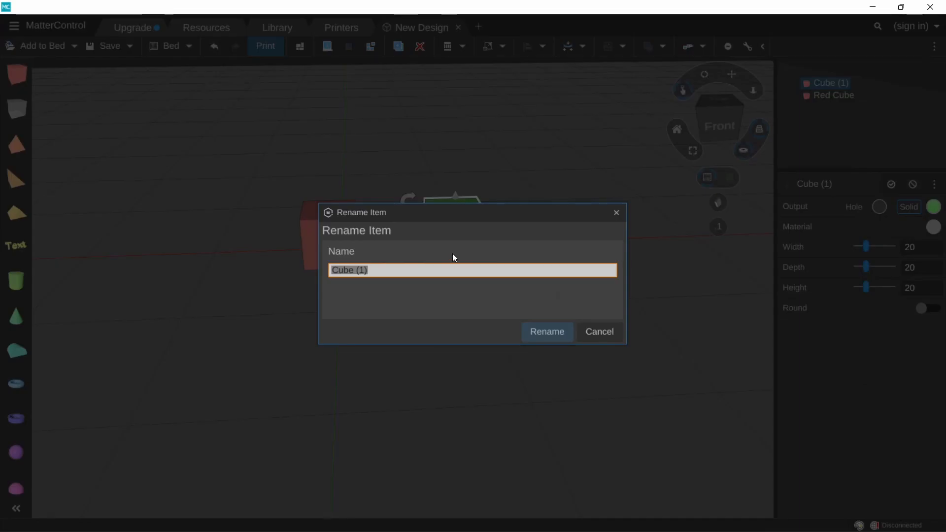
pyautogui.write('Green Cube')
pyautogui.click(560, 337)
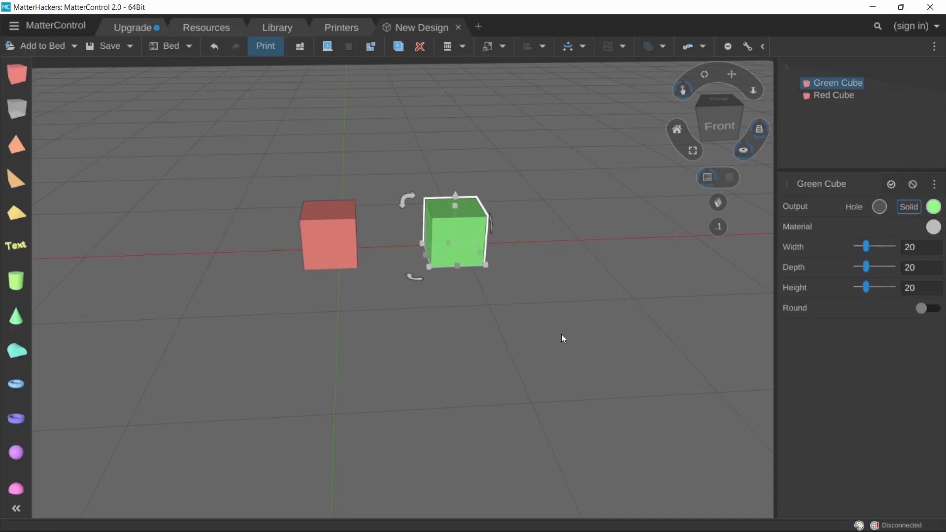
# Step: Apply the Align operation to both cubes with Red Cube as the anchor
pyautogui.moveTo(286, 167); pyautogui.dragTo(611, 367)
pyautogui.click(527, 47)
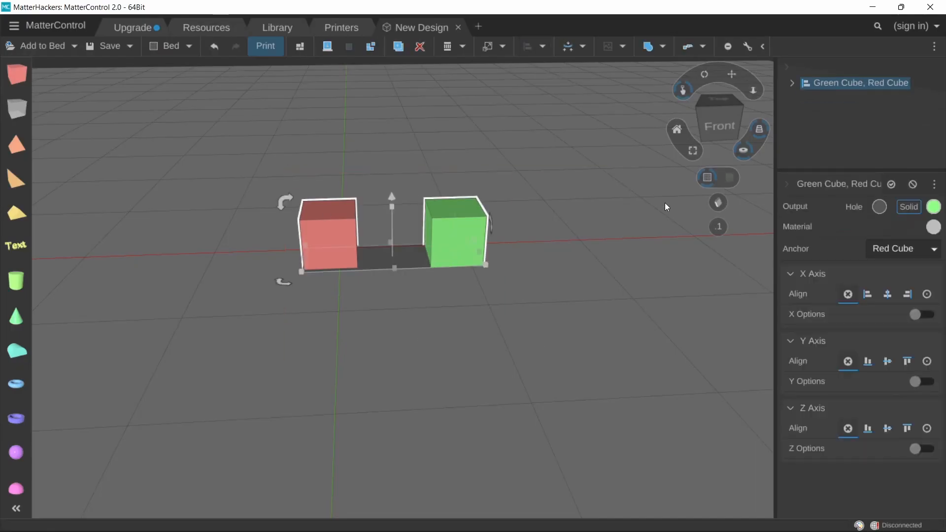
pyautogui.click(911, 251)
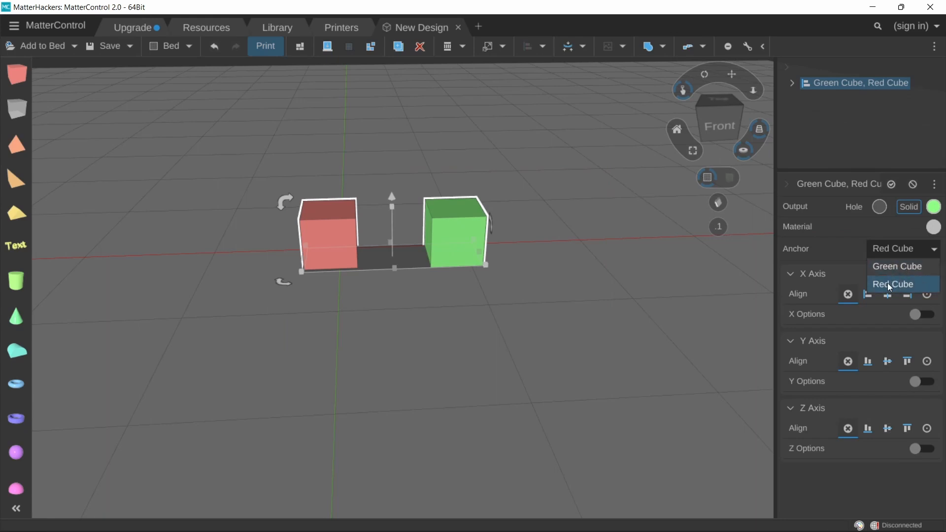
pyautogui.click(888, 283)
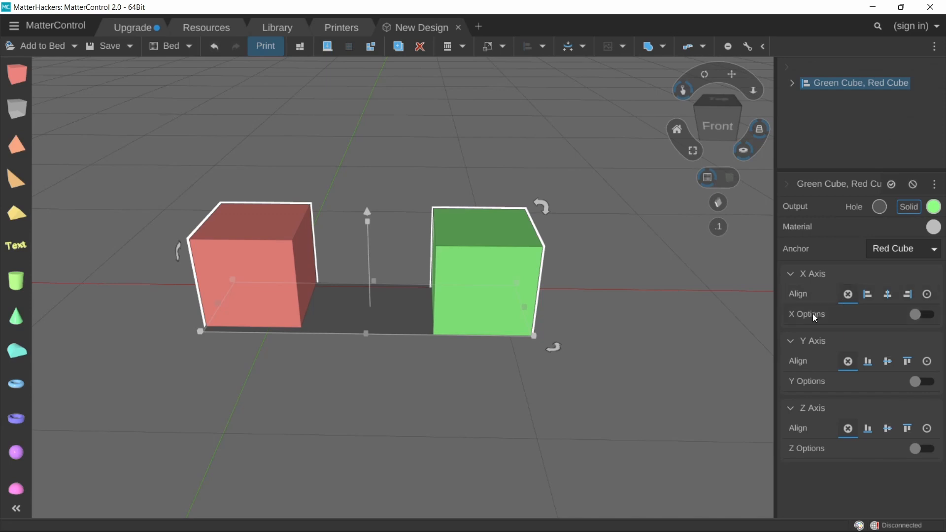
# Step: Turn on the X Options of the alignment to expose its SubAlign and Offset settings
pyautogui.click(916, 316)
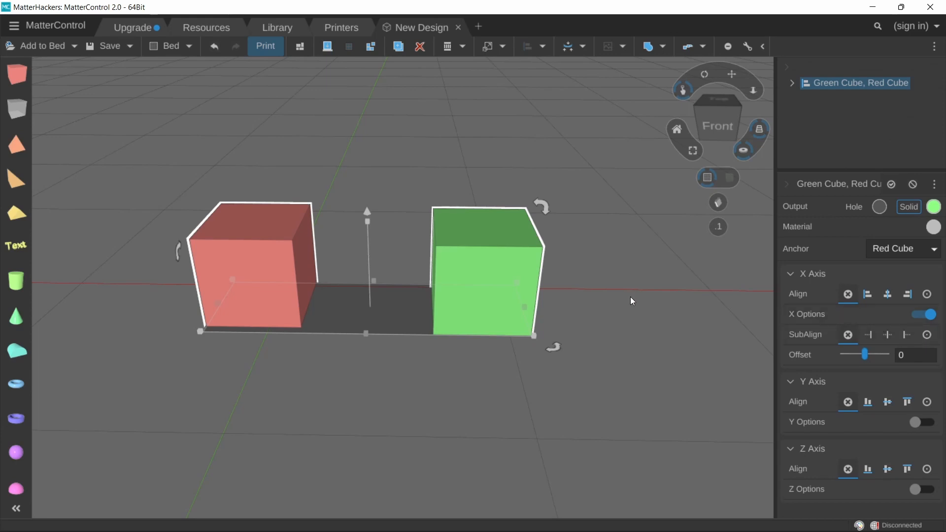
pyautogui.moveTo(631, 298); pyautogui.dragTo(737, 305, button='middle')
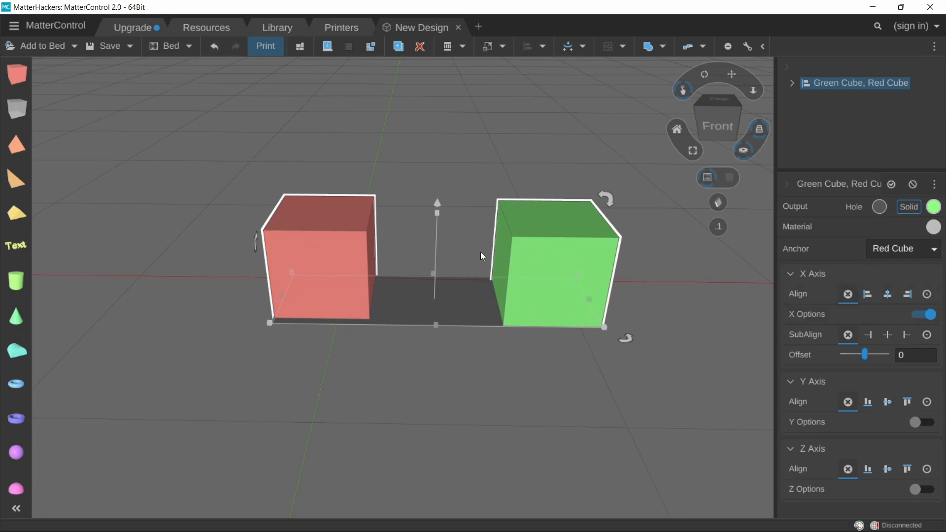
pyautogui.moveTo(495, 244); pyautogui.dragTo(430, 229, button='right')
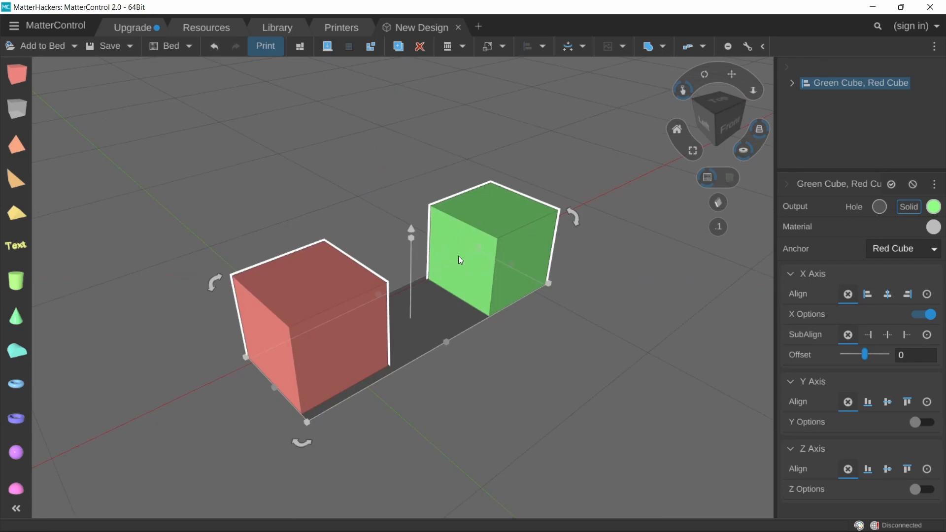
# Step: Align the green cube to the red cube on the X axis with Align set to Center and SubAlign to Max
pyautogui.moveTo(436, 262); pyautogui.dragTo(368, 255, button='right')
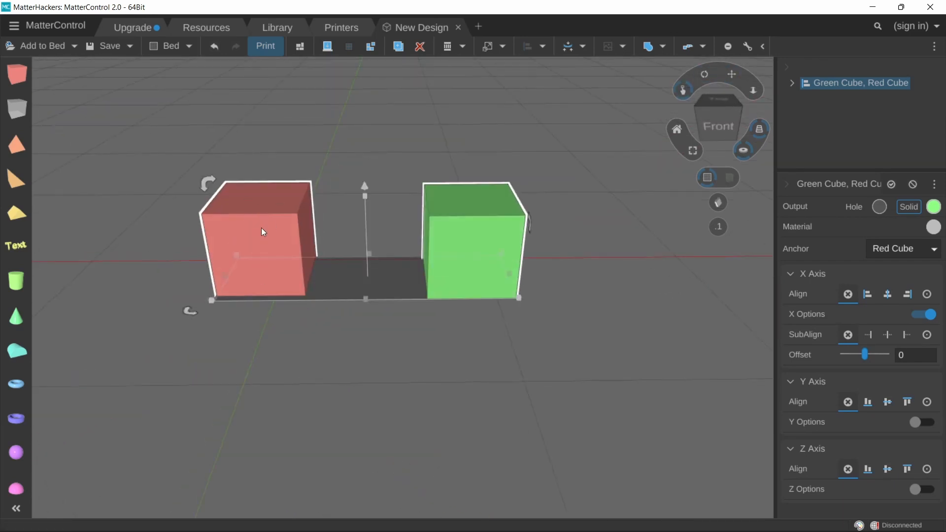
pyautogui.click(905, 339)
pyautogui.click(897, 301)
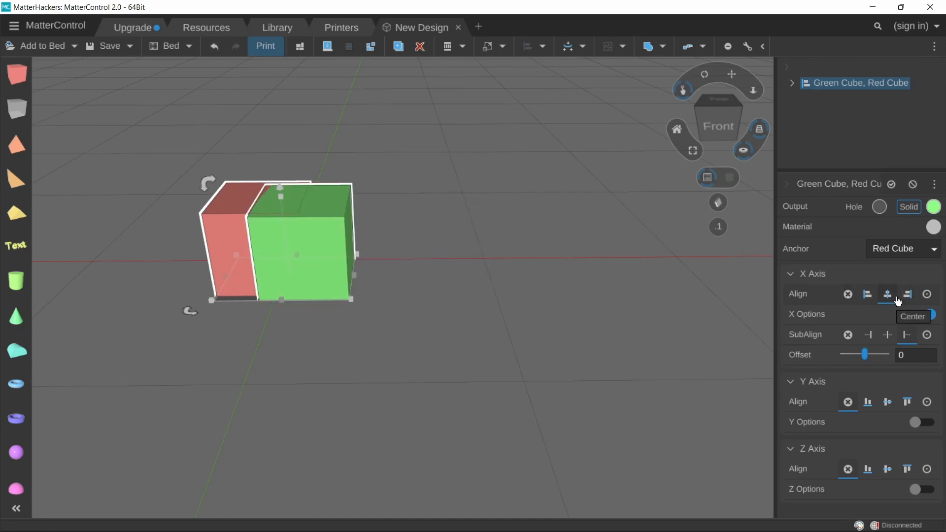
pyautogui.moveTo(199, 240); pyautogui.dragTo(276, 255, button='right')
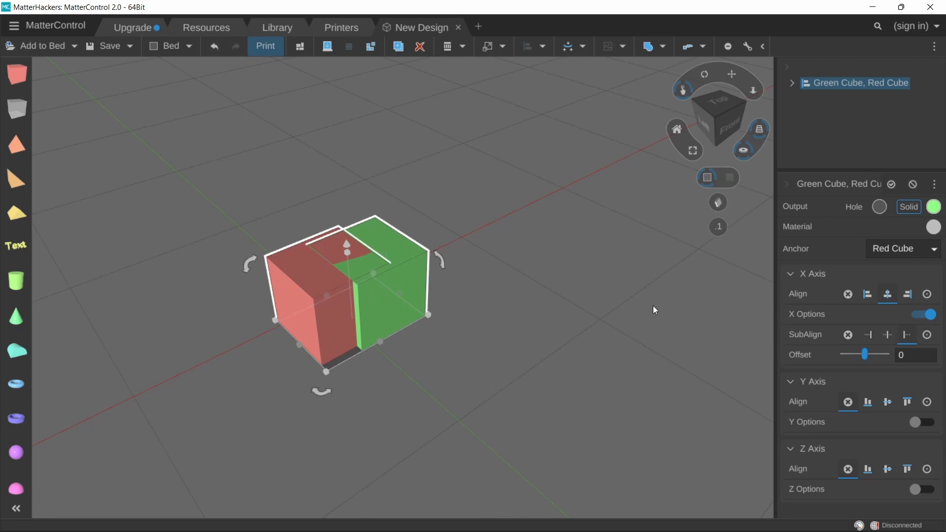
pyautogui.moveTo(476, 341); pyautogui.dragTo(446, 296, button='right')
# Step: Try an X Axis offset of 2 for the green cube and reset the offset to 0
pyautogui.click(916, 357)
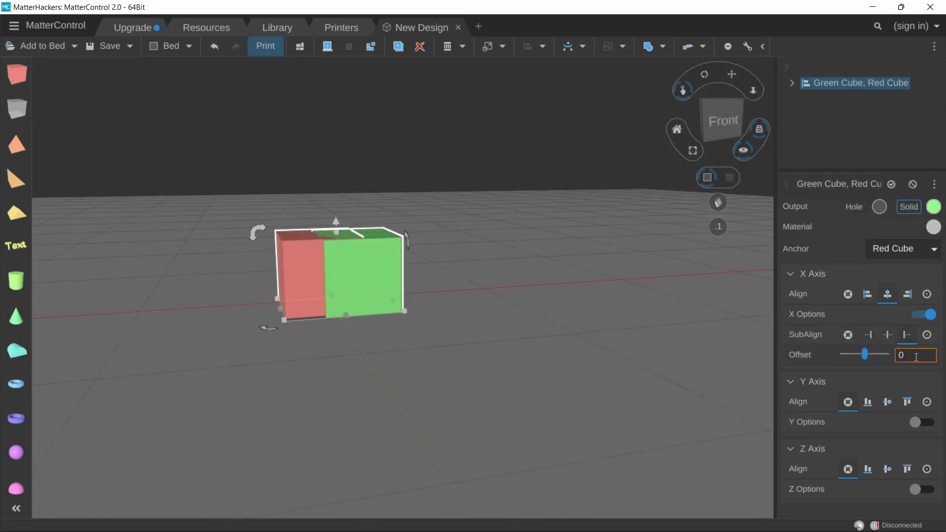
pyautogui.scroll(5, 380, 333)
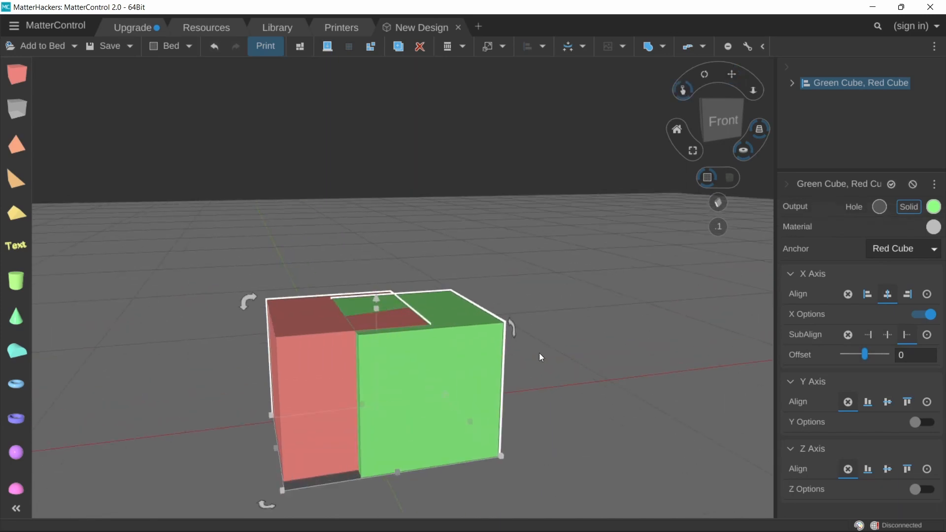
pyautogui.moveTo(539, 353); pyautogui.dragTo(531, 330, button='middle')
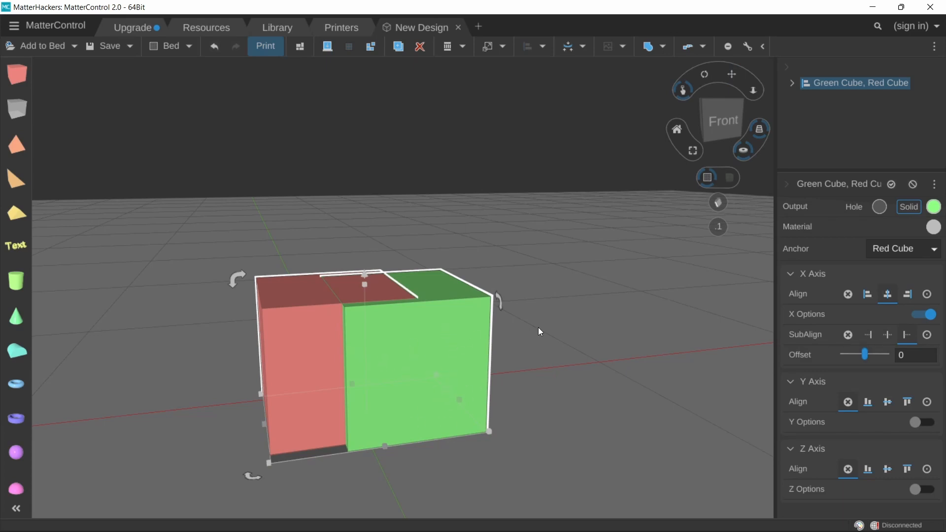
pyautogui.click(908, 357)
pyautogui.doubleClick(910, 356)
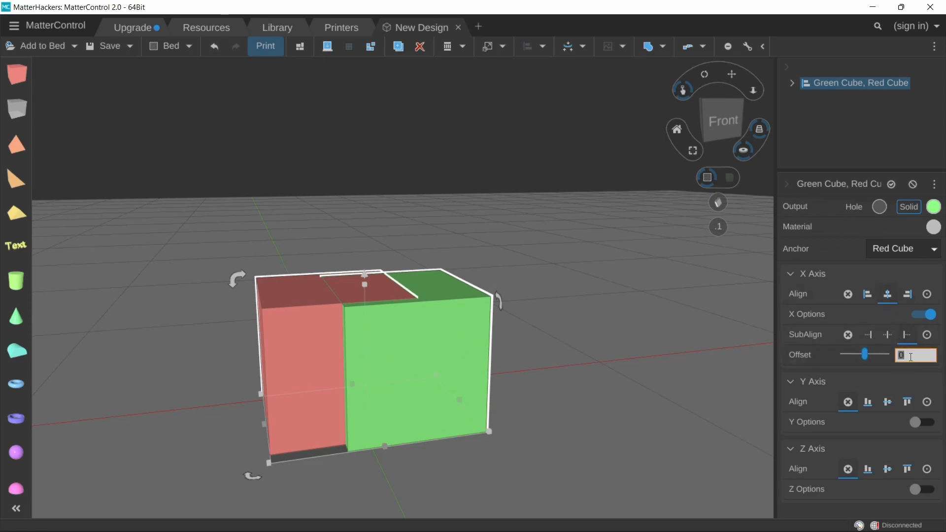
pyautogui.write('2')
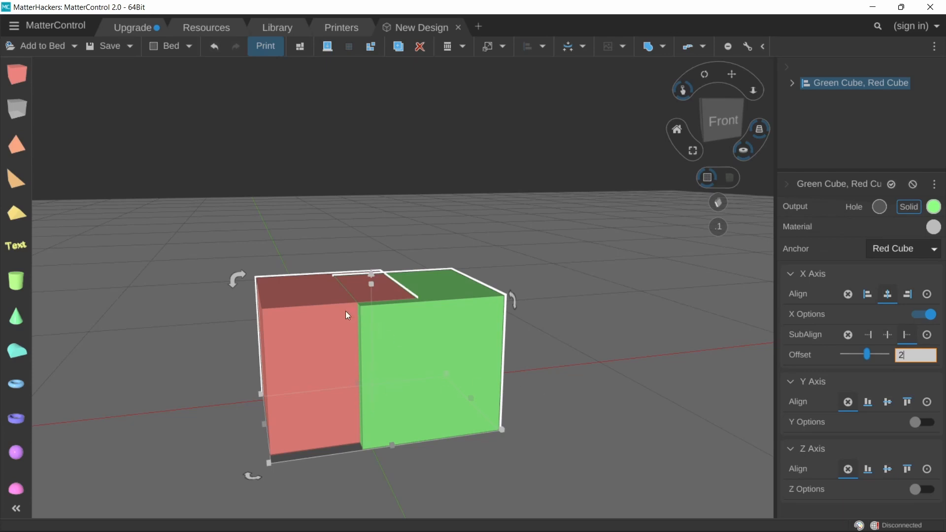
pyautogui.press('BackSpace')
pyautogui.write('0')
# Step: Turn on the Y Options and align the green cube on the Y axis using Align Center and SubAlign Max
pyautogui.moveTo(598, 383); pyautogui.dragTo(569, 356, button='right')
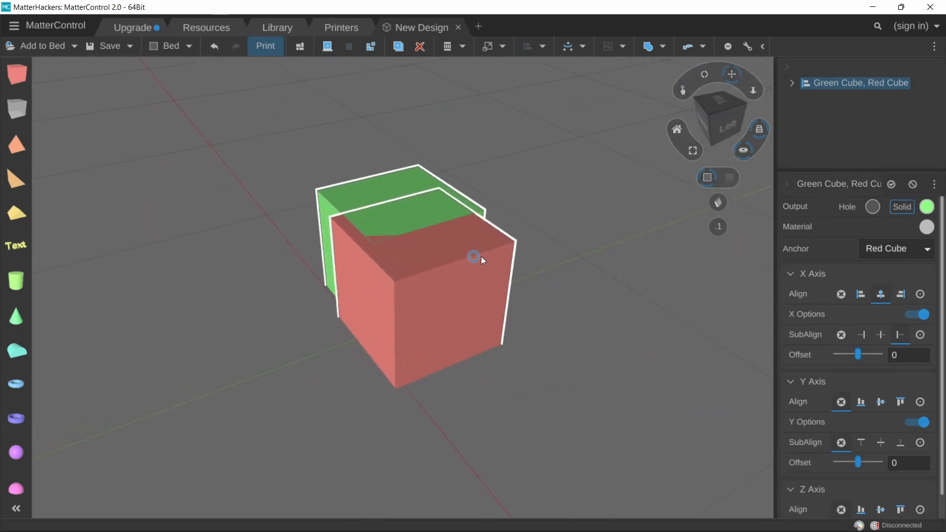
pyautogui.moveTo(478, 258); pyautogui.dragTo(468, 237, button='right')
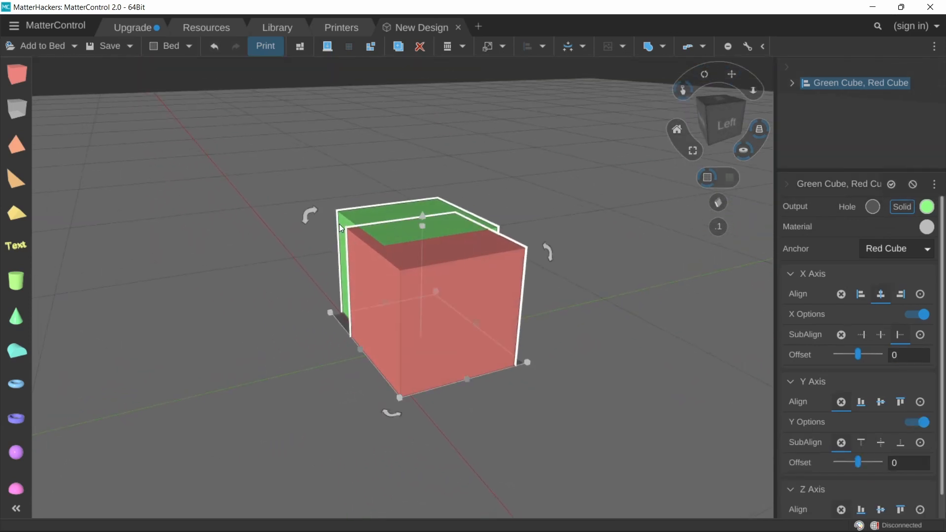
pyautogui.moveTo(490, 275); pyautogui.dragTo(429, 298, button='right')
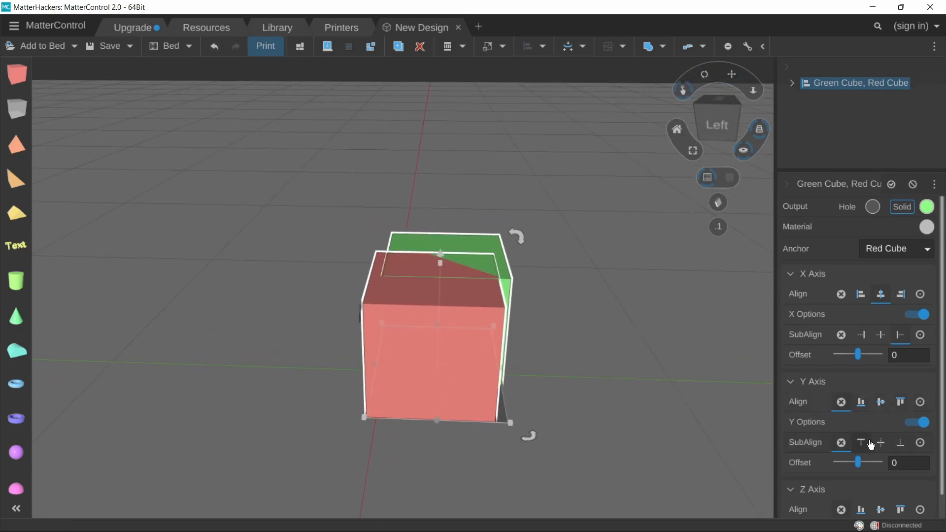
pyautogui.moveTo(709, 384)
pyautogui.mouseDown(button='right')
pyautogui.moveTo(690, 374)
pyautogui.moveTo(659, 379)
pyautogui.moveTo(682, 421)
pyautogui.moveTo(694, 396)
pyautogui.mouseUp(button='right')
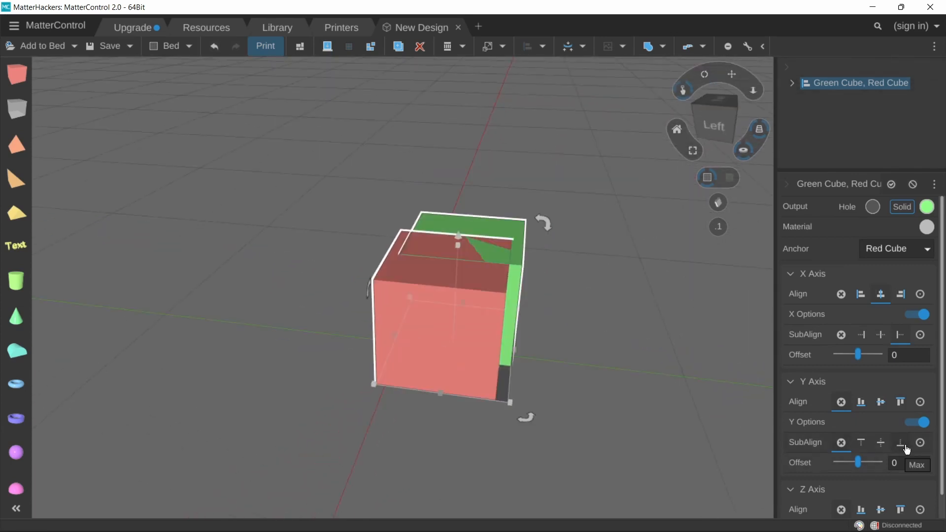
pyautogui.click(906, 447)
pyautogui.click(886, 404)
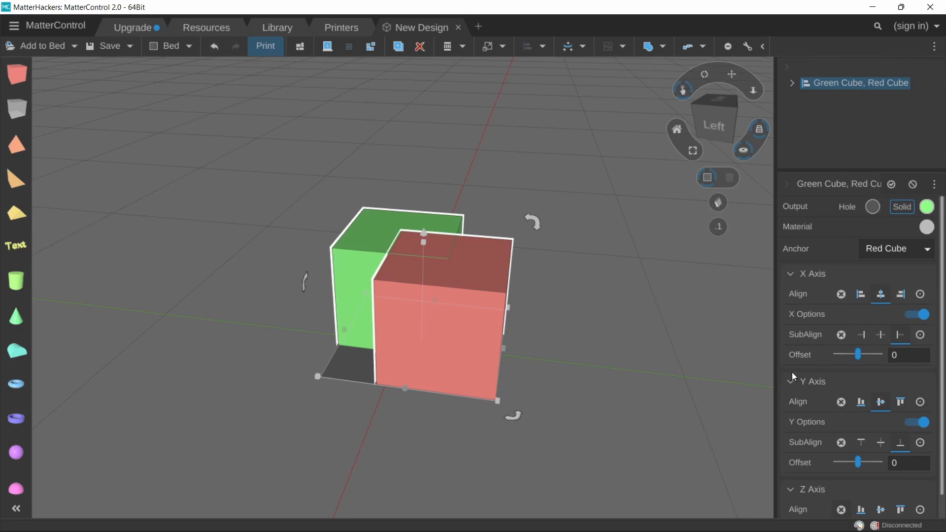
# Step: Change the Y Axis SubAlign to Min, keeping Align at Center
pyautogui.click(868, 447)
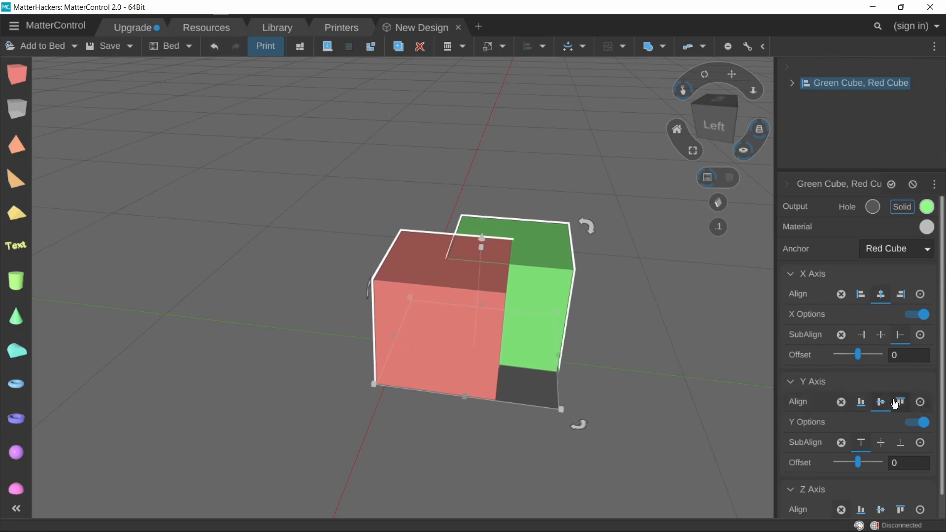
pyautogui.moveTo(595, 347); pyautogui.dragTo(568, 323, button='right')
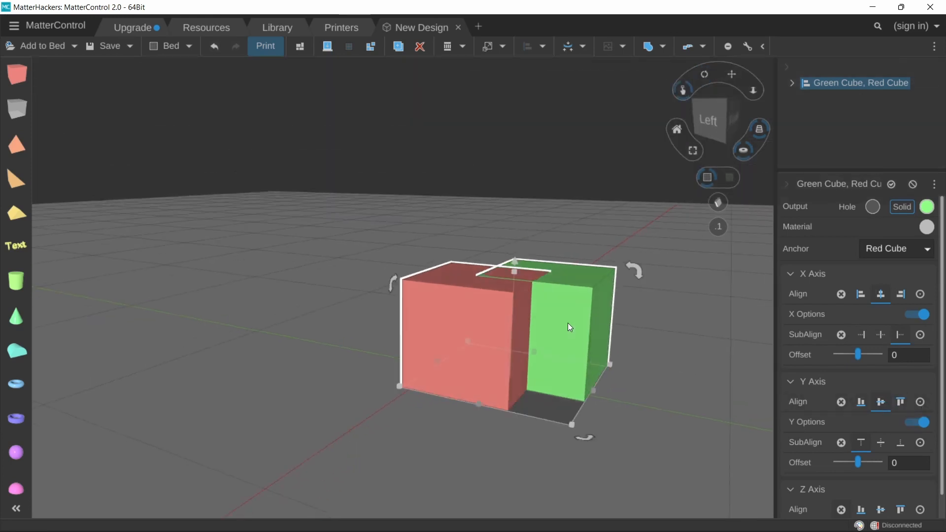
pyautogui.moveTo(568, 324); pyautogui.dragTo(485, 350, button='middle')
pyautogui.moveTo(705, 429); pyautogui.dragTo(624, 405, button='right')
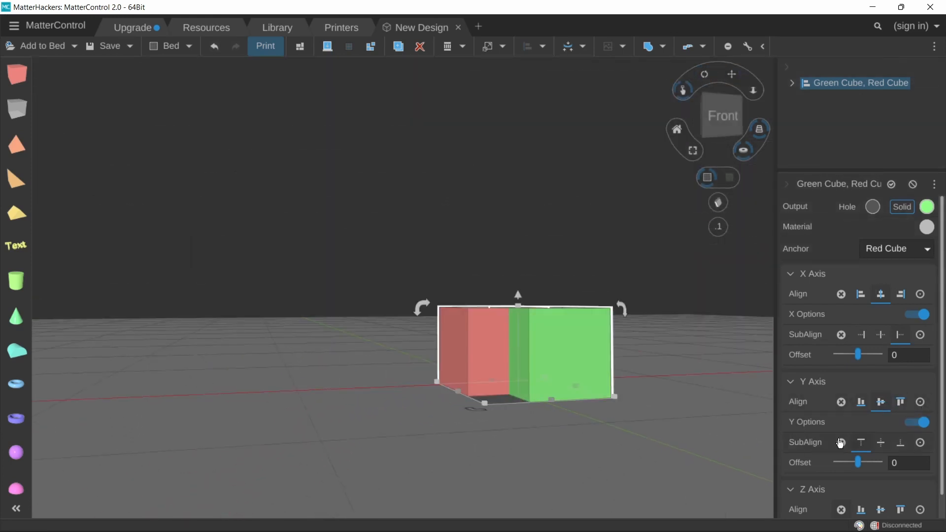
# Step: Turn on the Z Options and align the green cube on the Z axis using SubAlign Max and Align Center
pyautogui.scroll(-2, 841, 444)
pyautogui.click(917, 506)
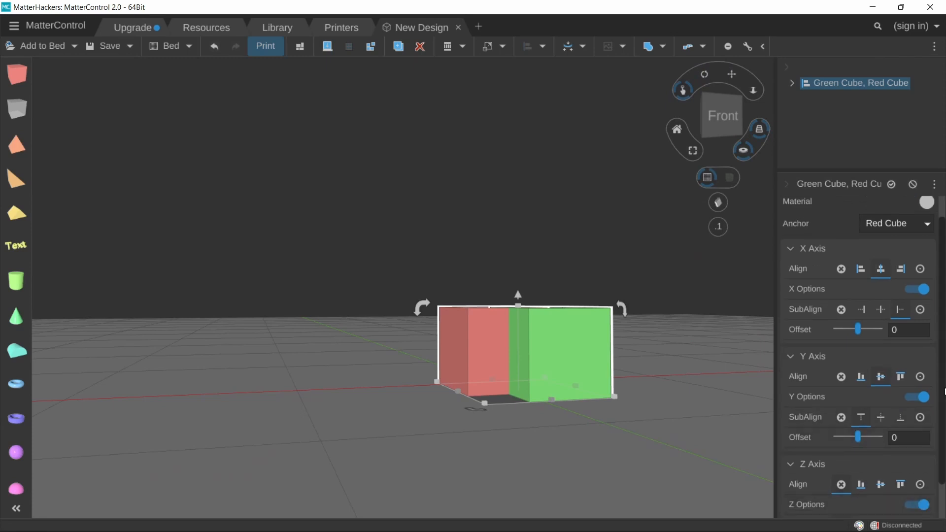
pyautogui.scroll(-2, 942, 462)
pyautogui.click(901, 484)
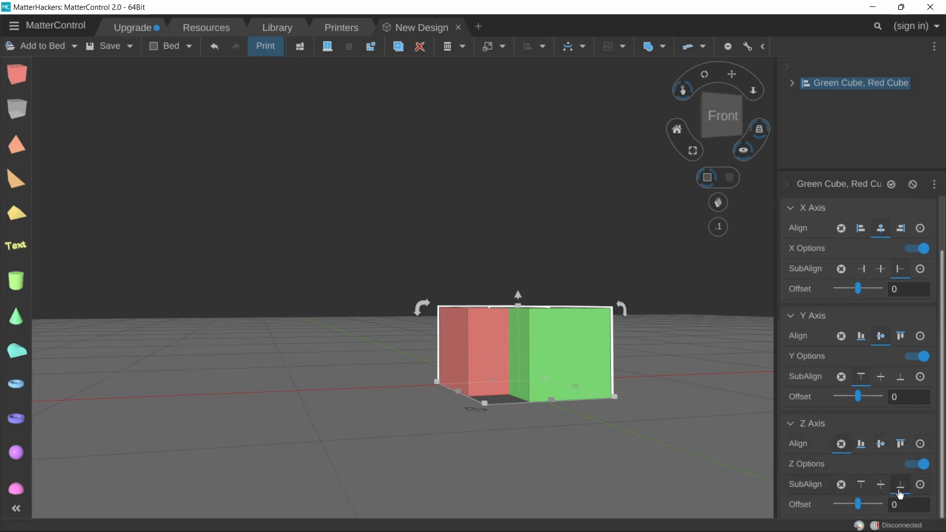
pyautogui.click(880, 444)
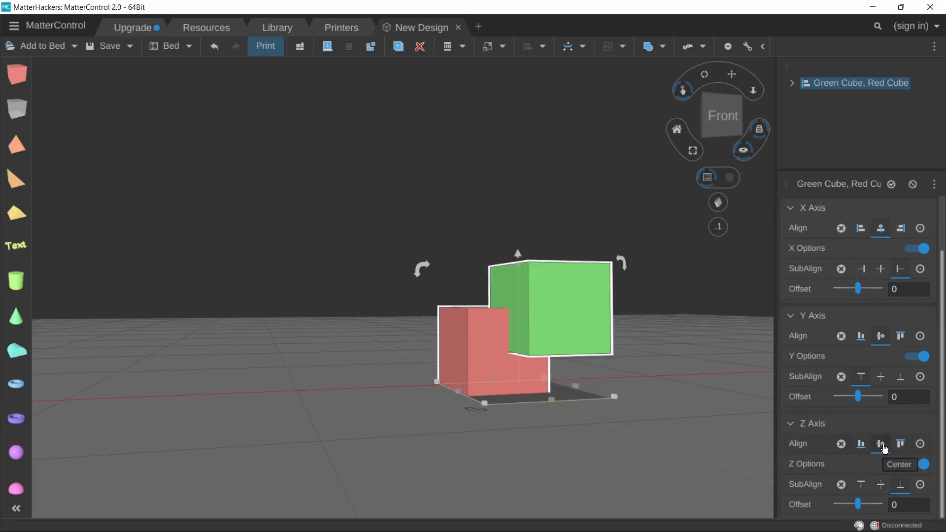
pyautogui.scroll(3, 522, 329)
pyautogui.moveTo(518, 328); pyautogui.dragTo(489, 256, button='right')
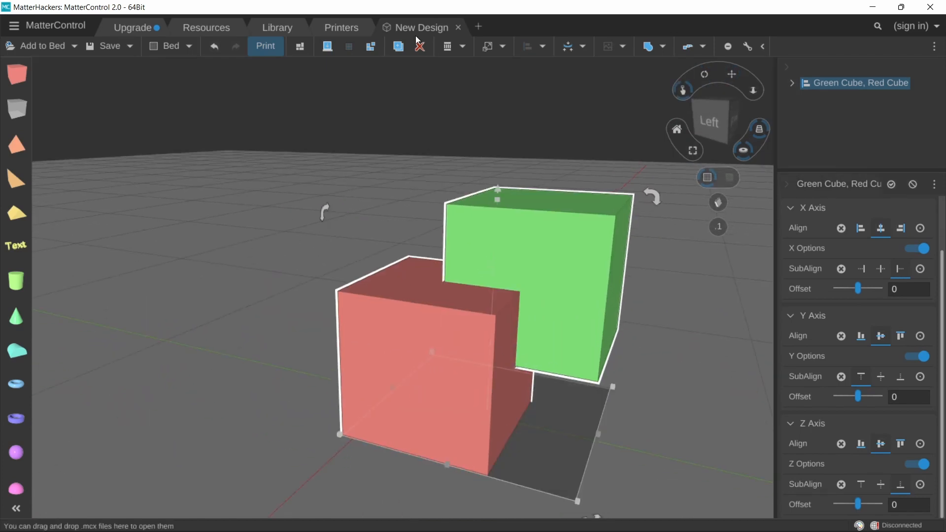
# Step: Clear the Red Cube's assigned colour and make it transparent to inspect how the green cube meets its centre
pyautogui.click(415, 389)
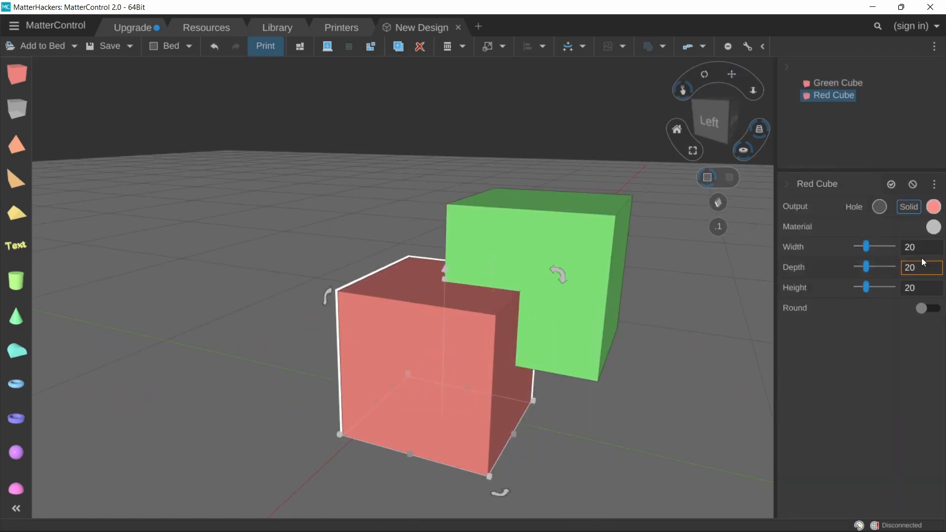
pyautogui.click(934, 207)
pyautogui.click(897, 263)
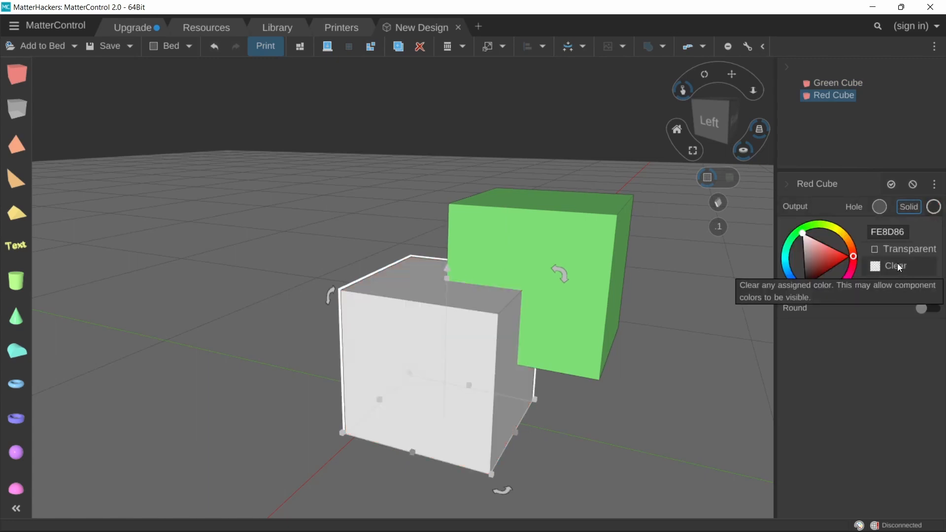
pyautogui.click(890, 250)
pyautogui.scroll(4, 423, 410)
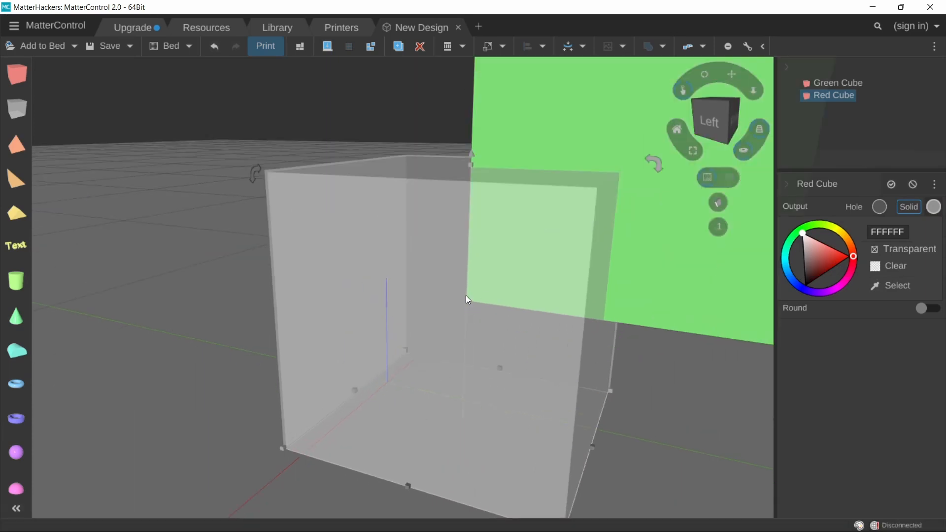
pyautogui.moveTo(466, 295); pyautogui.dragTo(424, 194, button='right')
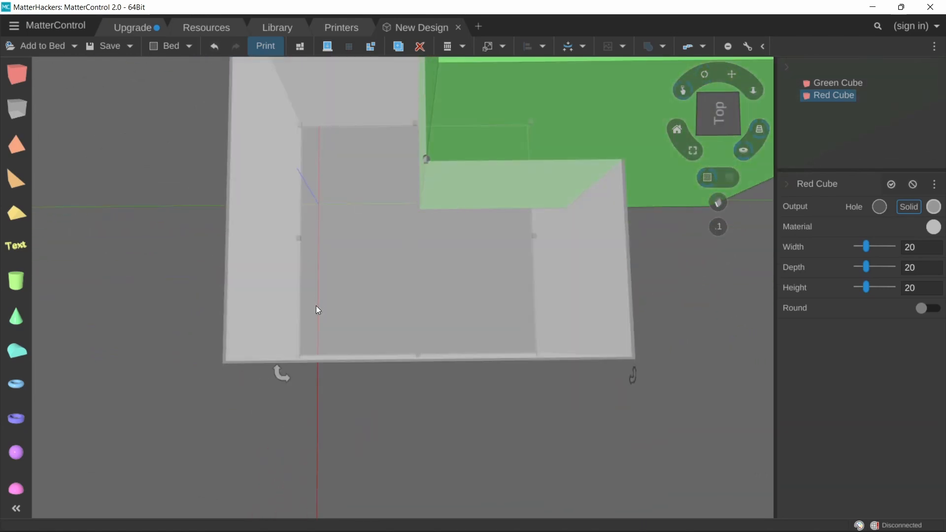
pyautogui.moveTo(317, 310); pyautogui.dragTo(391, 258, button='right')
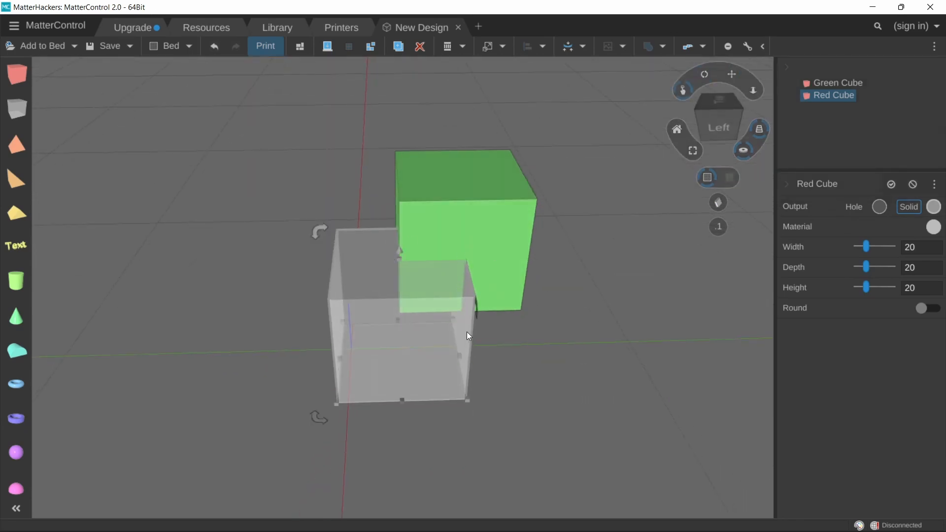
pyautogui.moveTo(464, 321)
pyautogui.mouseDown(button='right')
pyautogui.moveTo(474, 303)
pyautogui.moveTo(448, 312)
pyautogui.mouseUp(button='right')
pyautogui.moveTo(448, 312); pyautogui.dragTo(429, 315, button='middle')
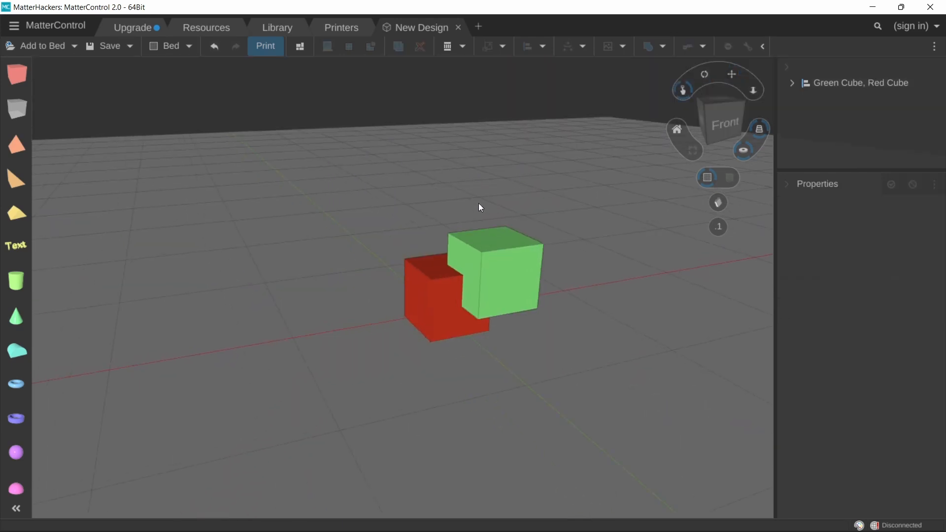
# Step: Select the combined green and red cubes and ungroup them into separate objects
pyautogui.scroll(2, 468, 223)
pyautogui.moveTo(374, 222); pyautogui.dragTo(394, 232, button='right')
pyautogui.moveTo(371, 195); pyautogui.dragTo(503, 297)
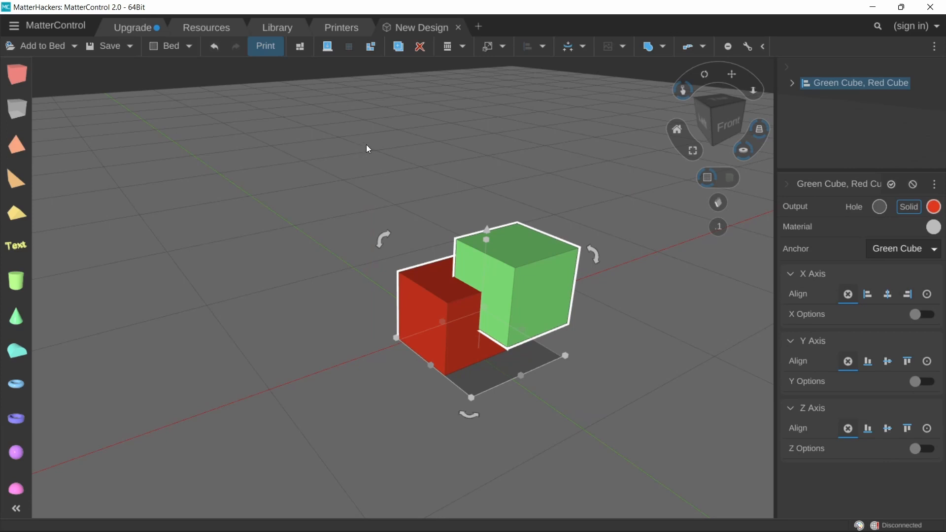
pyautogui.click(369, 51)
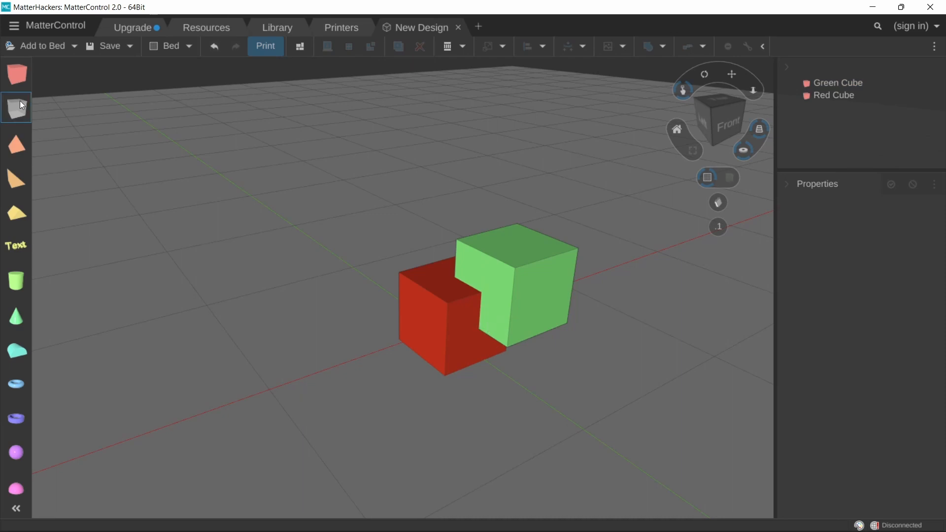
# Step: Add a third cube to the bed and place it well apart from the red and green cubes
pyautogui.moveTo(29, 73); pyautogui.dragTo(343, 350)
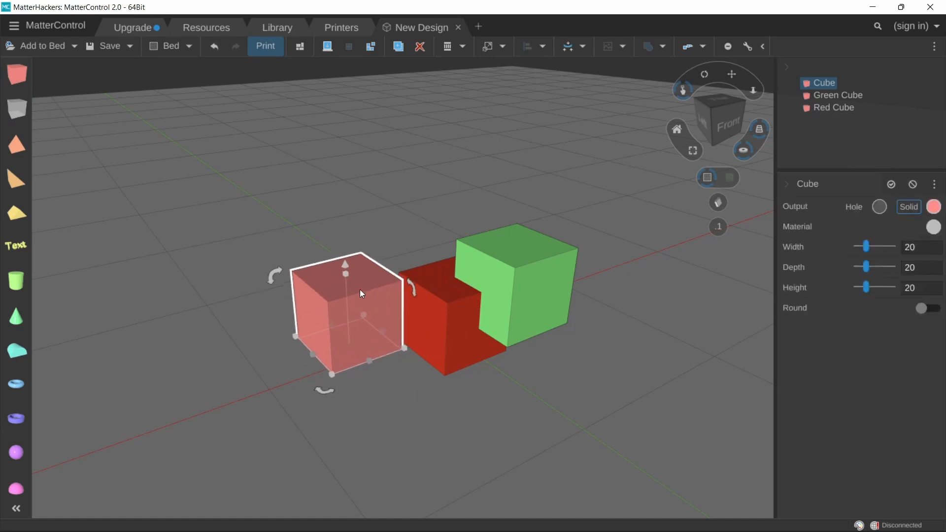
pyautogui.moveTo(336, 347); pyautogui.dragTo(352, 359, button='right')
pyautogui.moveTo(350, 343); pyautogui.dragTo(400, 333)
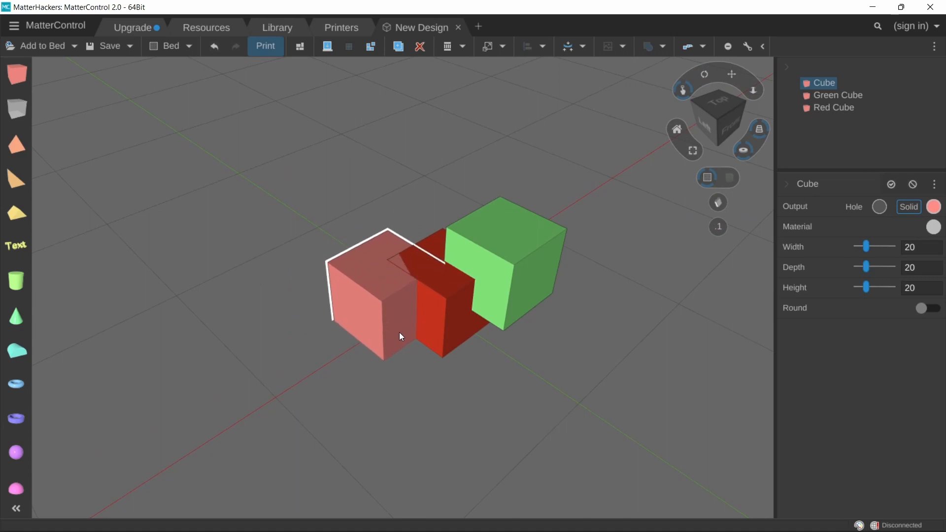
pyautogui.moveTo(385, 257); pyautogui.dragTo(177, 211)
# Step: Rename the new cube as "Blue Cube" and change its solid colour to light blue
pyautogui.rightClick(192, 268)
pyautogui.click(228, 279)
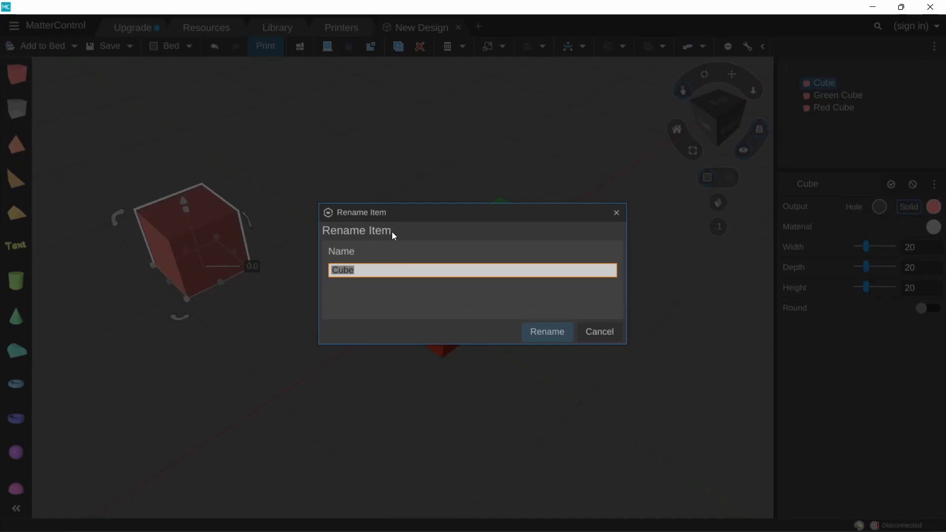
pyautogui.write('Blue Cube')
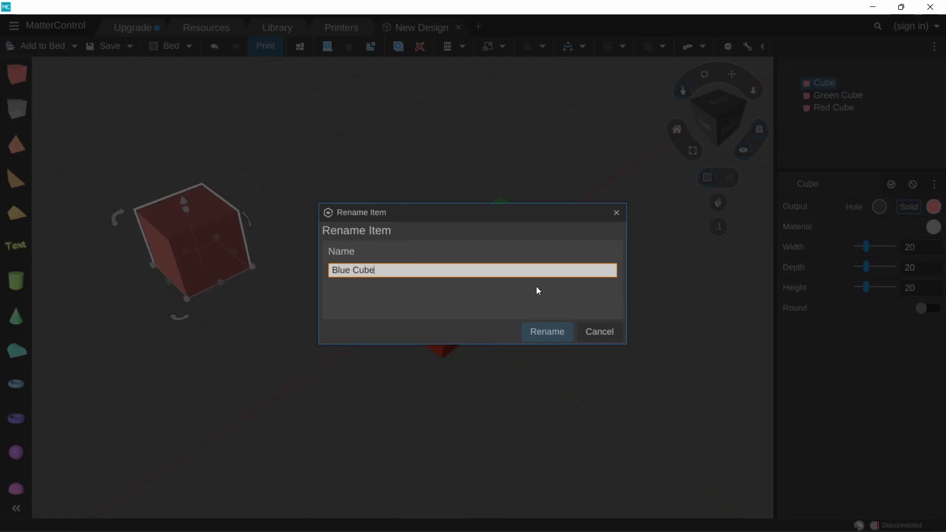
pyautogui.click(547, 332)
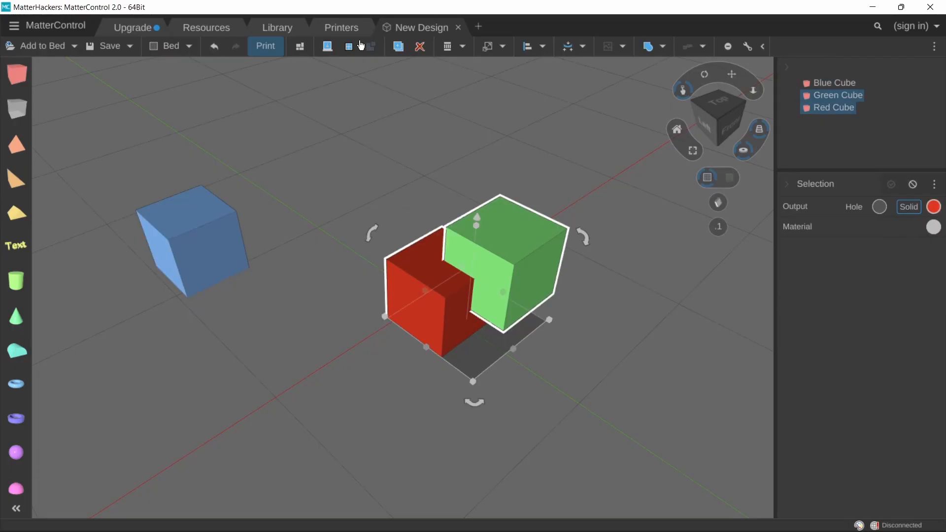
# Step: Group the Green Cube and Red Cube into one object, and select the Blue Cube
pyautogui.click(350, 46)
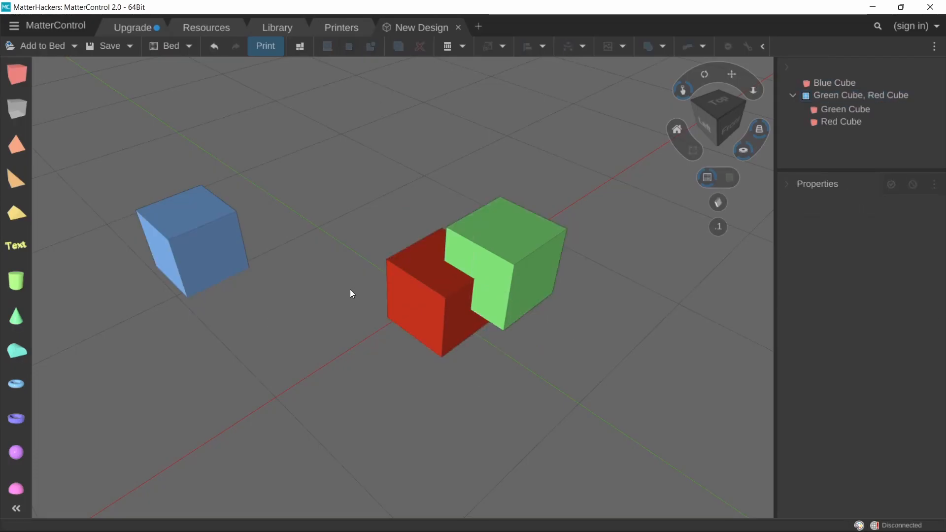
pyautogui.click(242, 256)
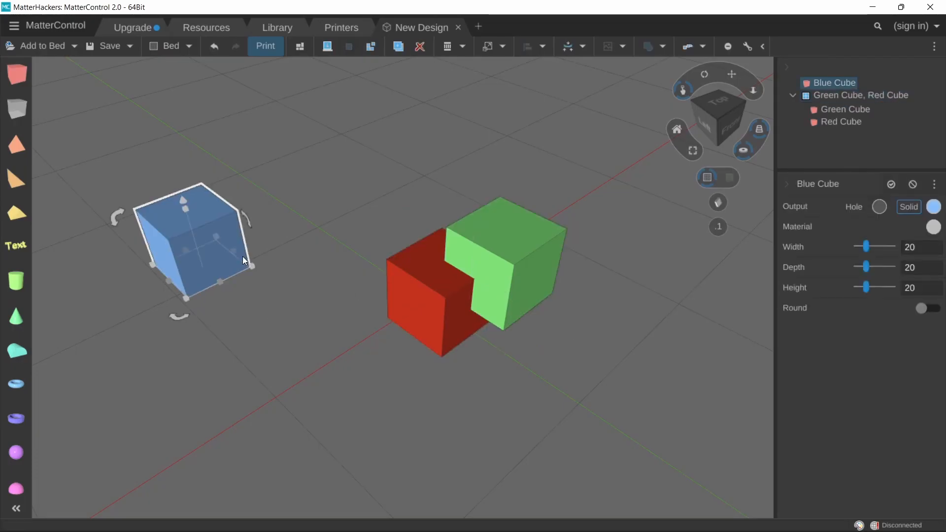
# Step: Start an Align operation on the Blue Cube and the green-red group, with Green Cube, Red Cube as the anchor
pyautogui.keyDown('shift'); pyautogui.click(434, 274); pyautogui.keyUp('shift')
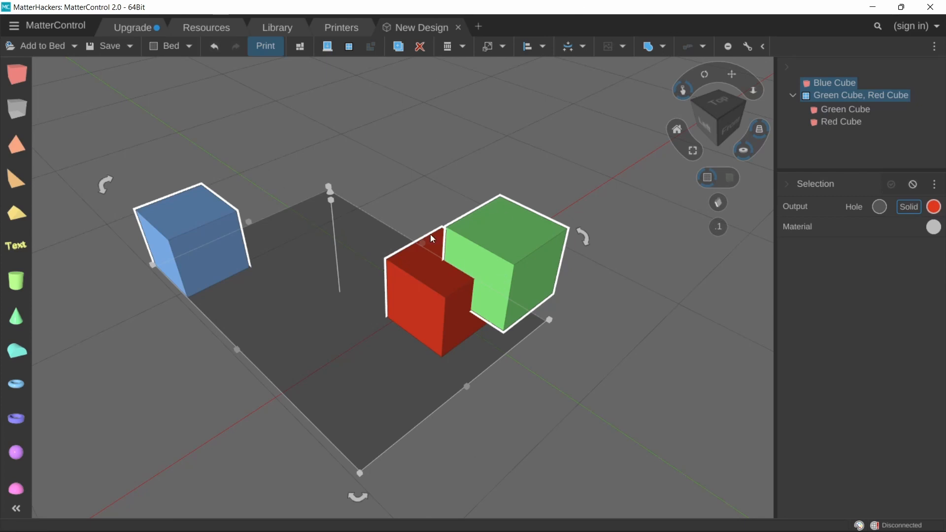
pyautogui.click(535, 55)
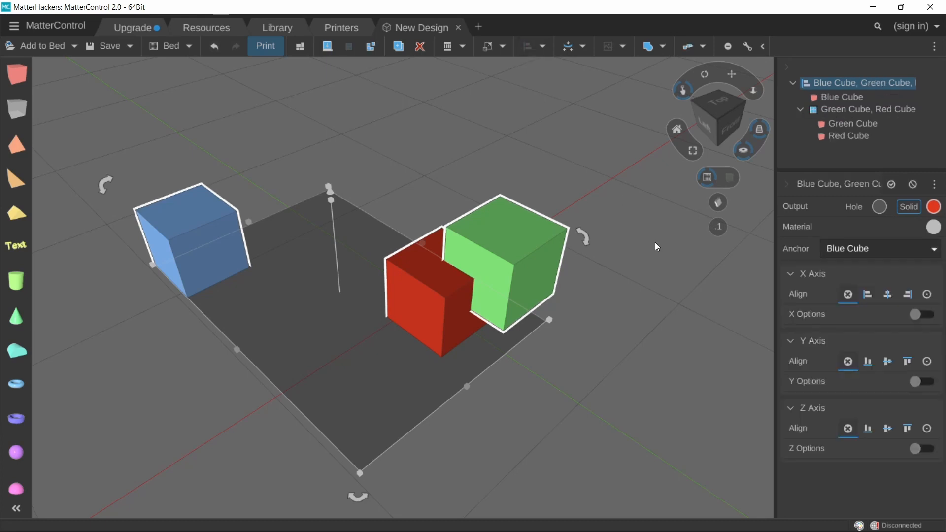
pyautogui.click(931, 250)
pyautogui.click(887, 285)
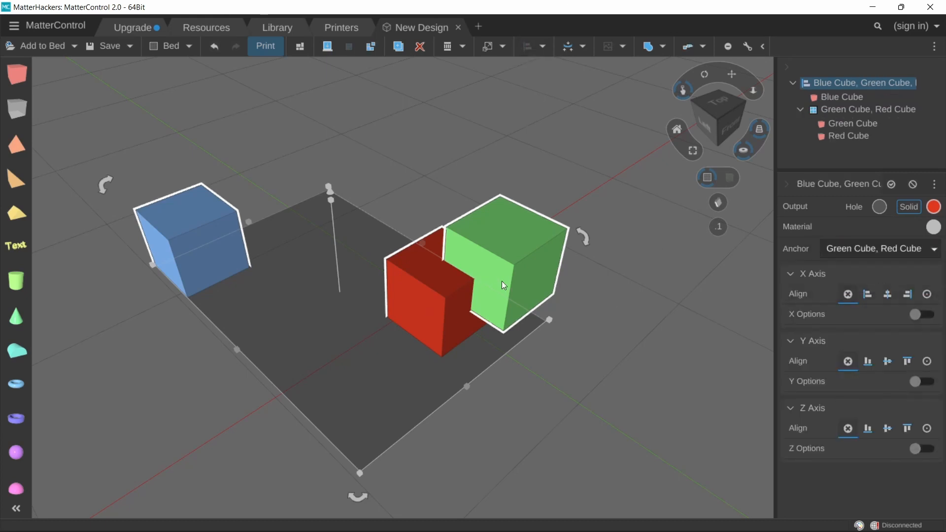
# Step: Enable the X options and align the Blue Cube to the group on X with SubAlign Min and Align Center
pyautogui.moveTo(261, 233); pyautogui.dragTo(623, 229, button='right')
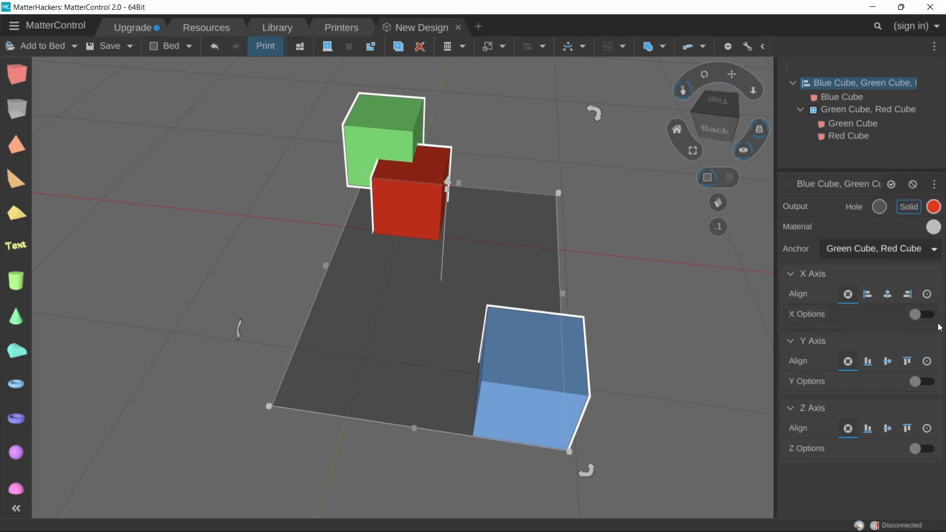
pyautogui.click(926, 315)
pyautogui.moveTo(712, 294)
pyautogui.mouseDown(button='right')
pyautogui.moveTo(646, 235)
pyautogui.moveTo(644, 267)
pyautogui.moveTo(678, 184)
pyautogui.moveTo(657, 232)
pyautogui.mouseUp(button='right')
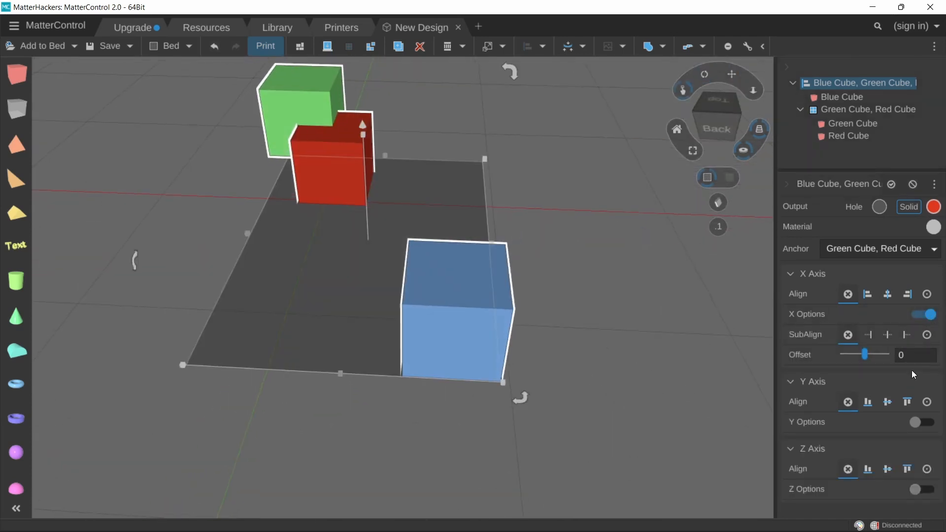
pyautogui.click(869, 335)
pyautogui.click(888, 295)
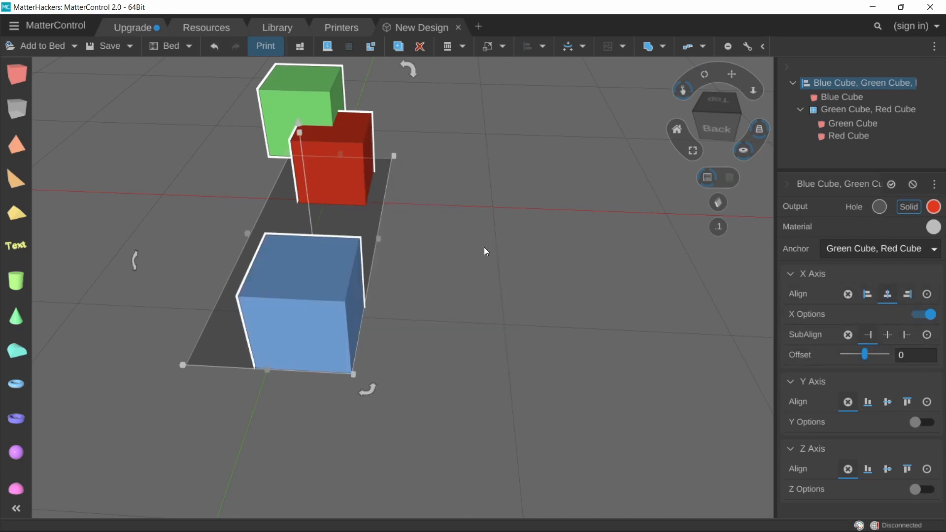
# Step: Ungroup the Align object and the green-red group so that all three cubes are separate objects
pyautogui.moveTo(484, 247)
pyautogui.mouseDown(button='right')
pyautogui.moveTo(430, 255)
pyautogui.moveTo(496, 294)
pyautogui.moveTo(513, 294)
pyautogui.moveTo(496, 250)
pyautogui.moveTo(484, 329)
pyautogui.moveTo(484, 312)
pyautogui.mouseUp(button='right')
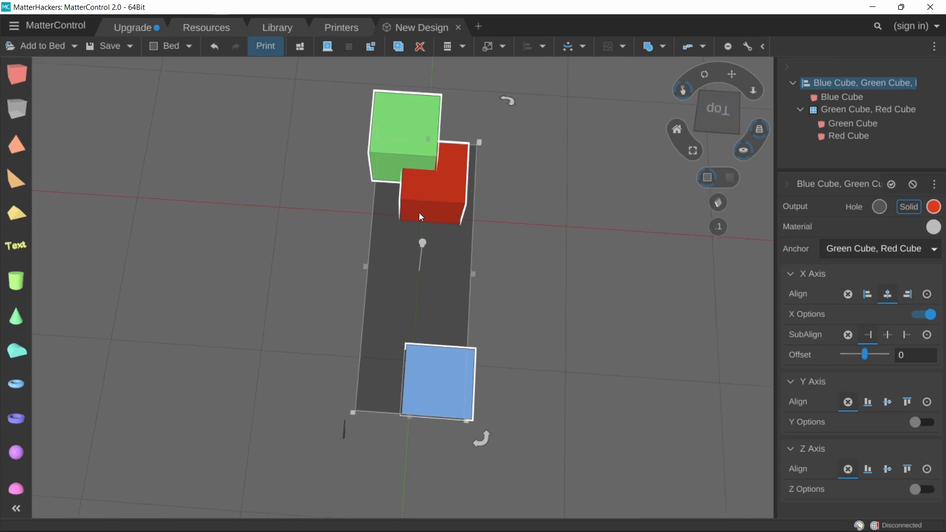
pyautogui.click(537, 234)
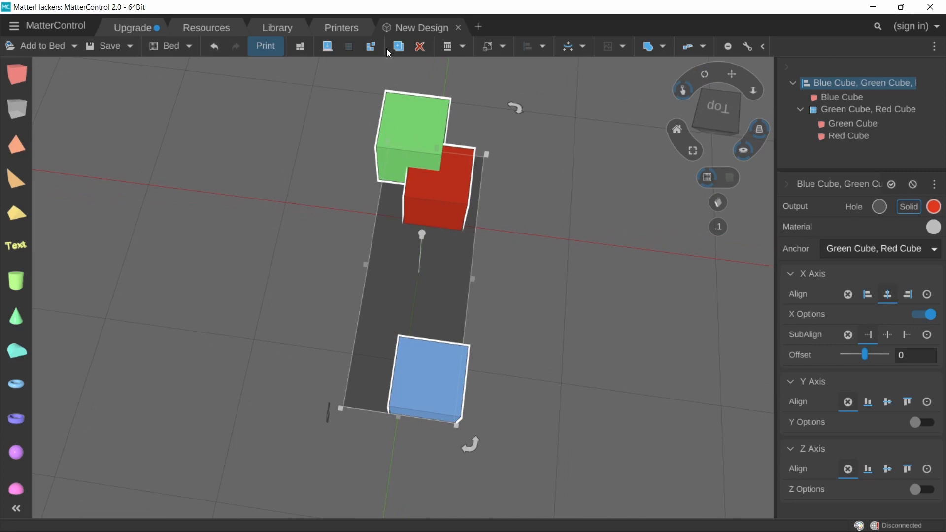
pyautogui.click(371, 47)
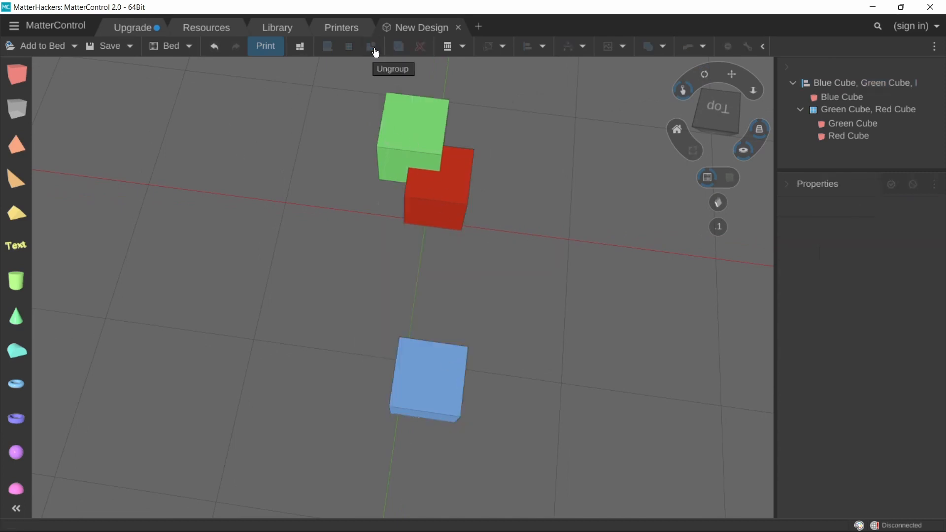
pyautogui.click(454, 173)
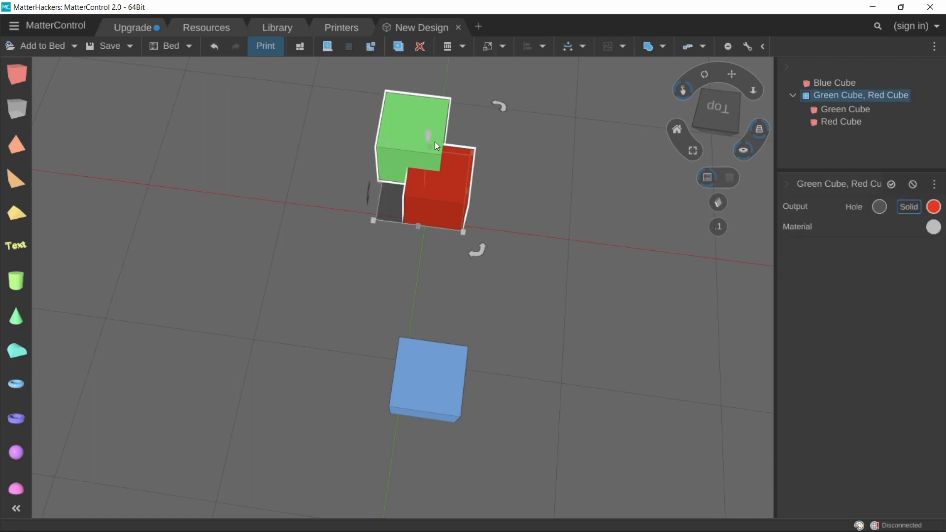
pyautogui.click(371, 46)
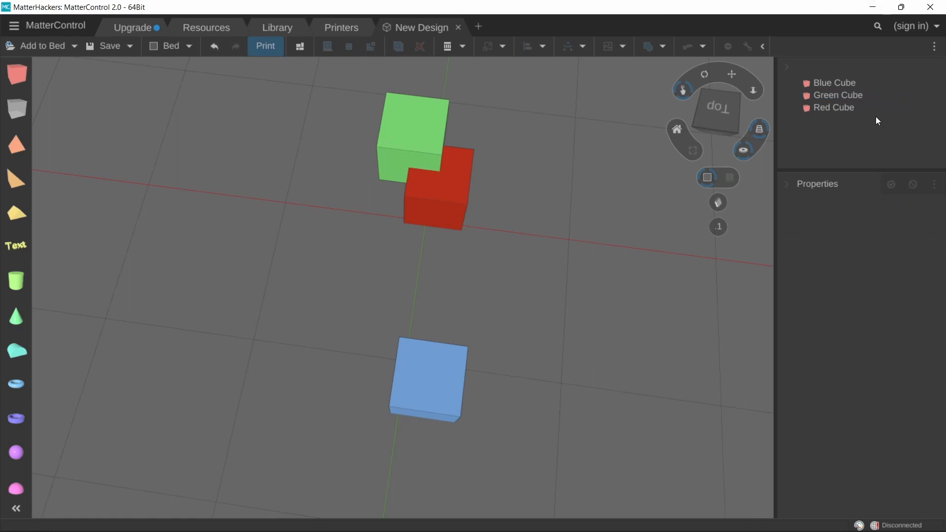
# Step: Start an Align operation on the Blue Cube and Red Cube, with Red Cube as the anchor
pyautogui.click(450, 376)
pyautogui.keyDown('shift'); pyautogui.click(454, 227); pyautogui.keyUp('shift')
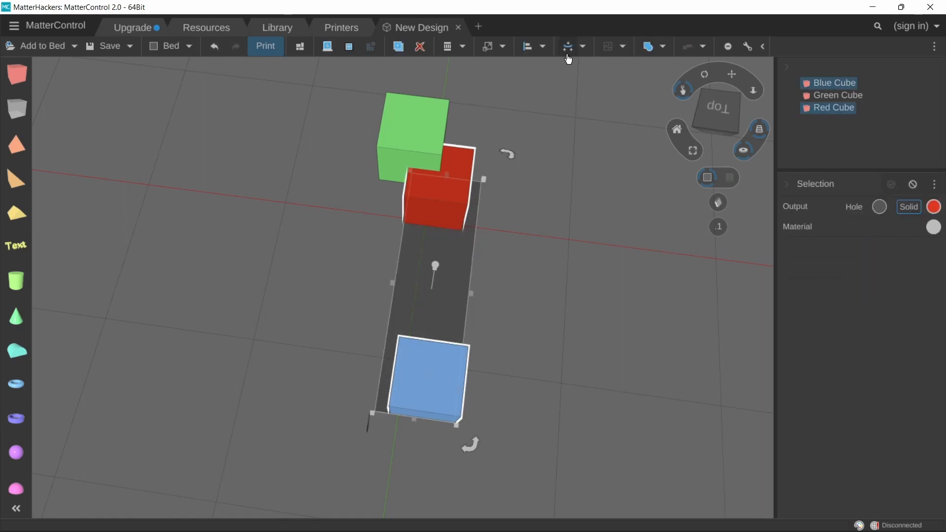
pyautogui.click(534, 52)
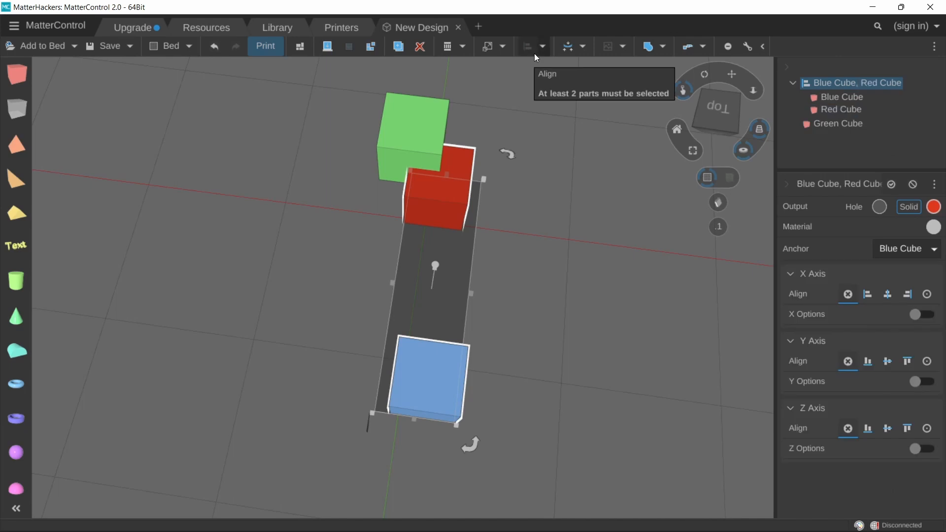
pyautogui.click(910, 252)
pyautogui.click(910, 282)
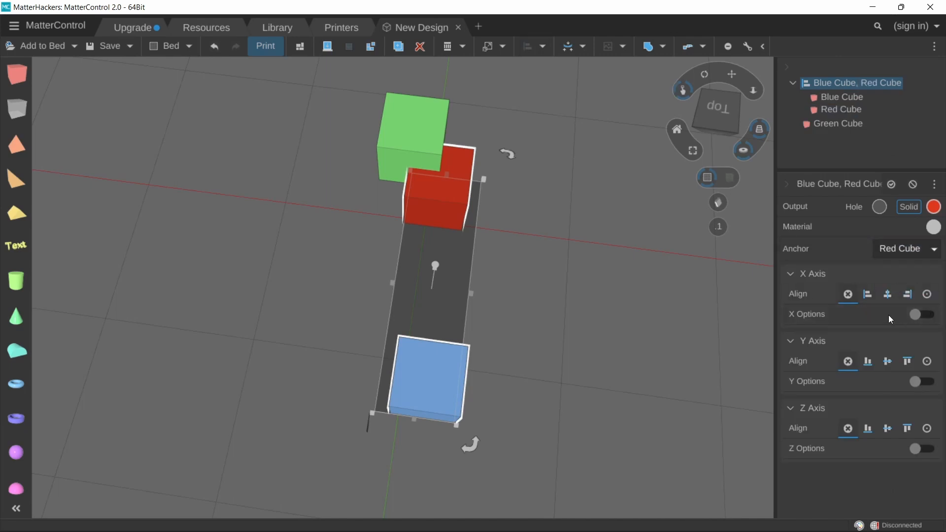
# Step: Enable the X options and align the Blue Cube to the Red Cube on X with SubAlign Min and Align Center
pyautogui.click(916, 315)
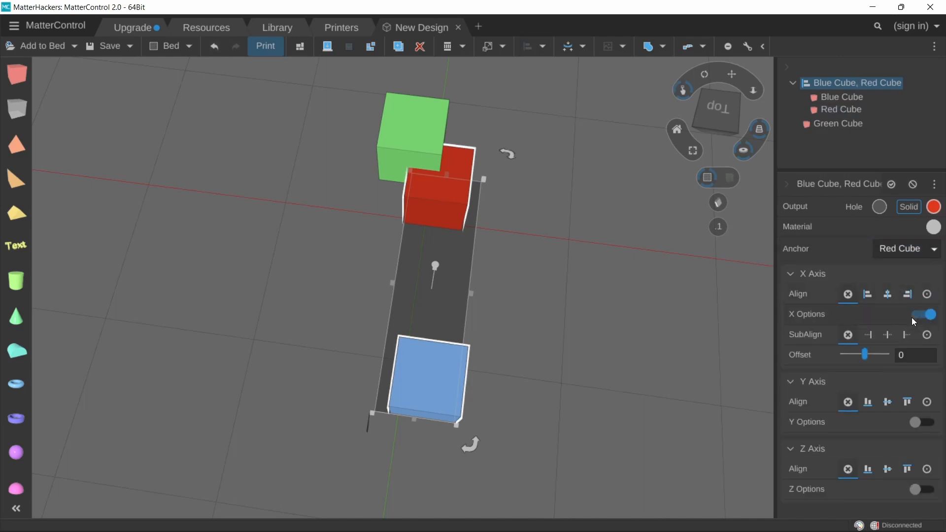
pyautogui.click(868, 335)
pyautogui.click(887, 296)
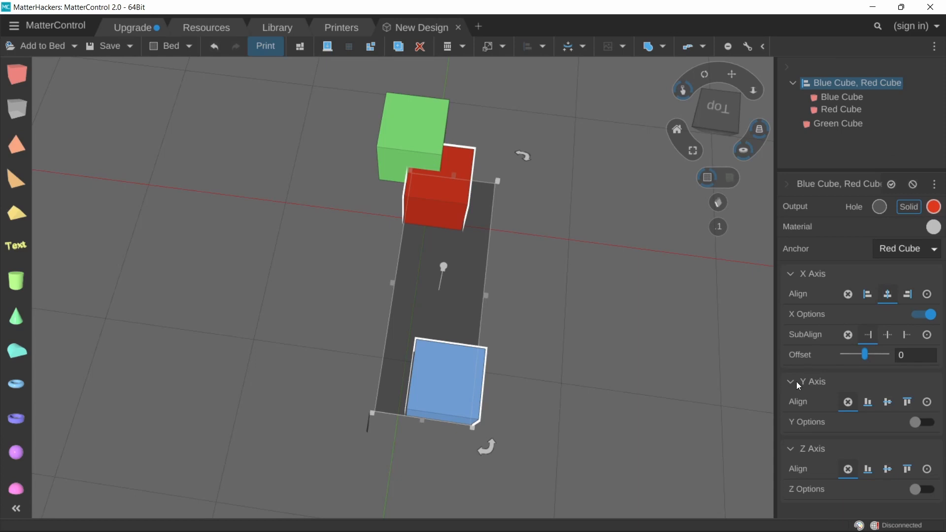
# Step: Enable the Y options and align on Y with Align Center, trying SubAlign Min before settling on SubAlign Max
pyautogui.click(922, 422)
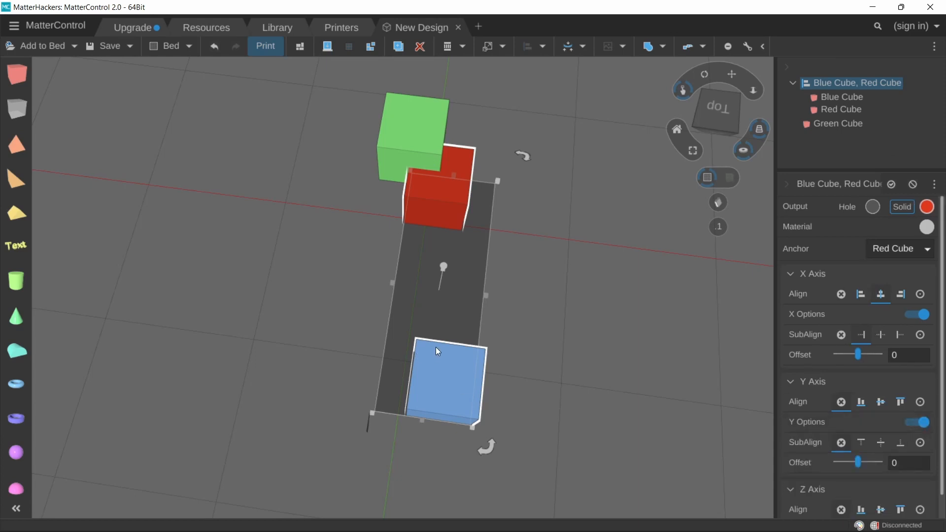
pyautogui.click(862, 442)
pyautogui.click(882, 403)
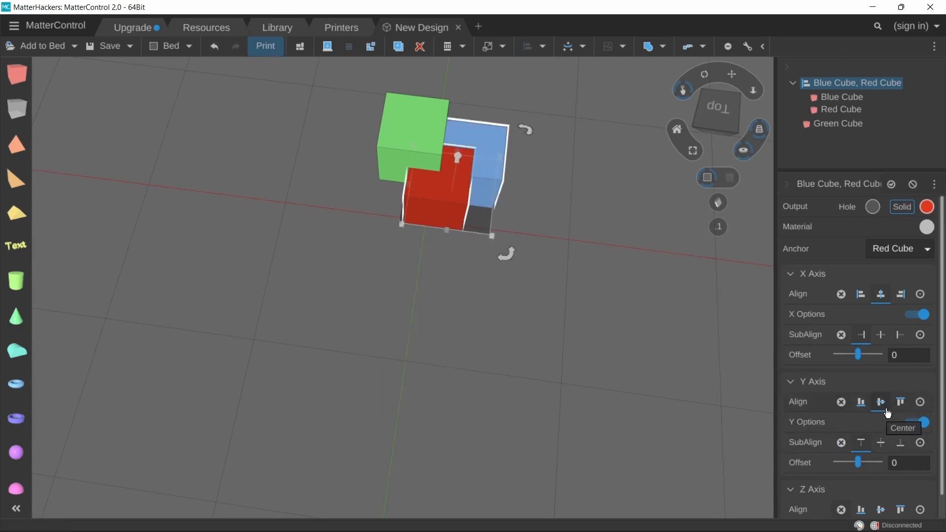
pyautogui.click(901, 444)
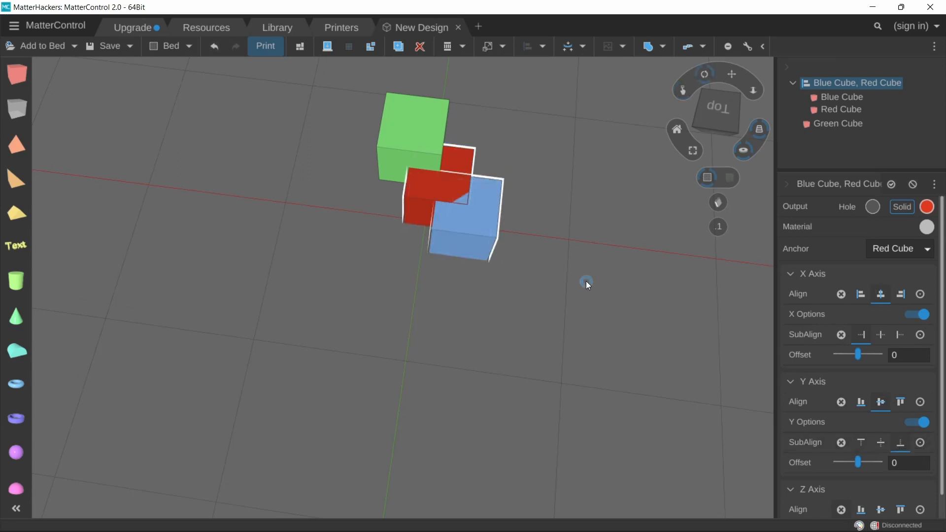
# Step: Enable the Z options and align the Blue Cube to the Red Cube on Z with SubAlign Max and Align Center
pyautogui.moveTo(587, 281); pyautogui.dragTo(568, 295, button='right')
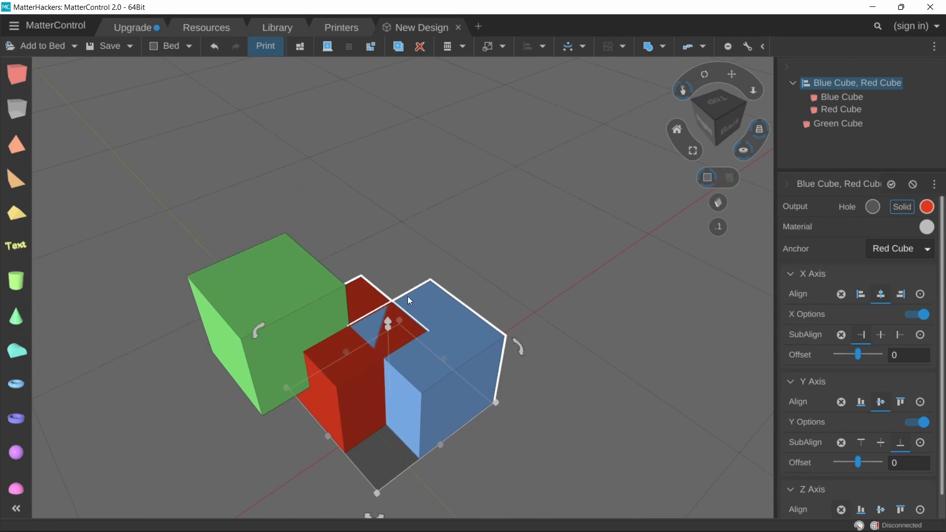
pyautogui.moveTo(513, 250); pyautogui.dragTo(519, 239, button='middle')
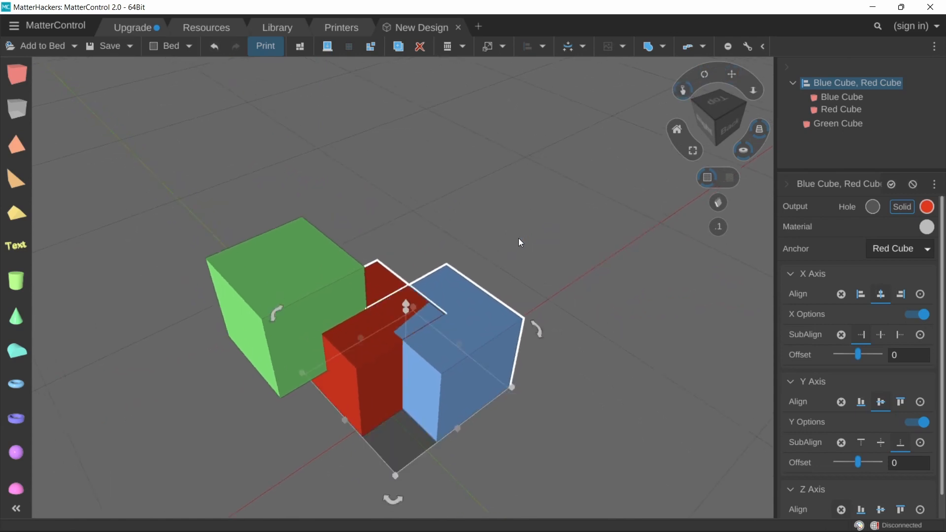
pyautogui.scroll(-1, 937, 458)
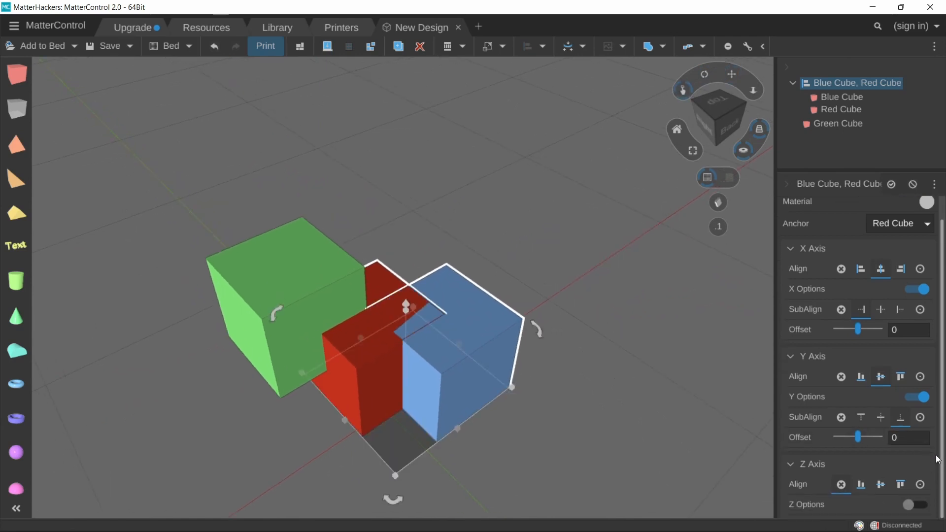
pyautogui.click(918, 505)
pyautogui.scroll(-2, 907, 500)
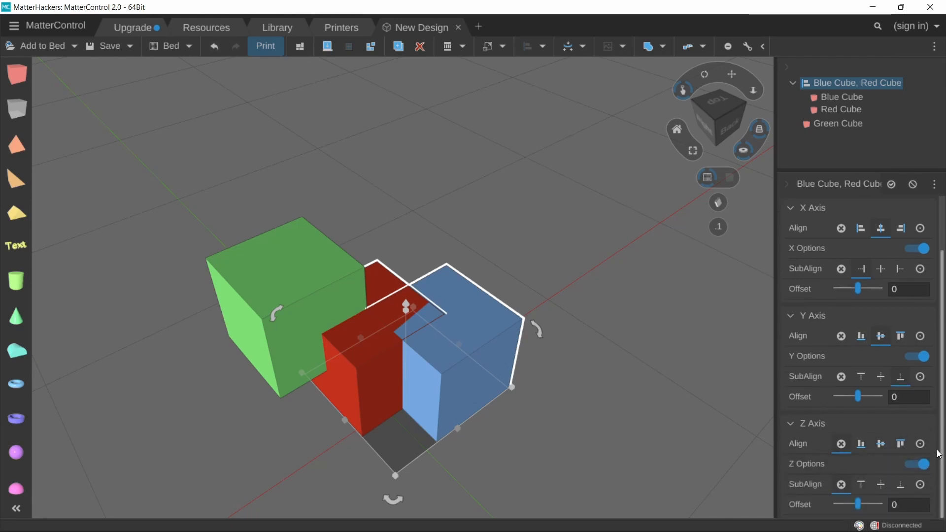
pyautogui.click(901, 485)
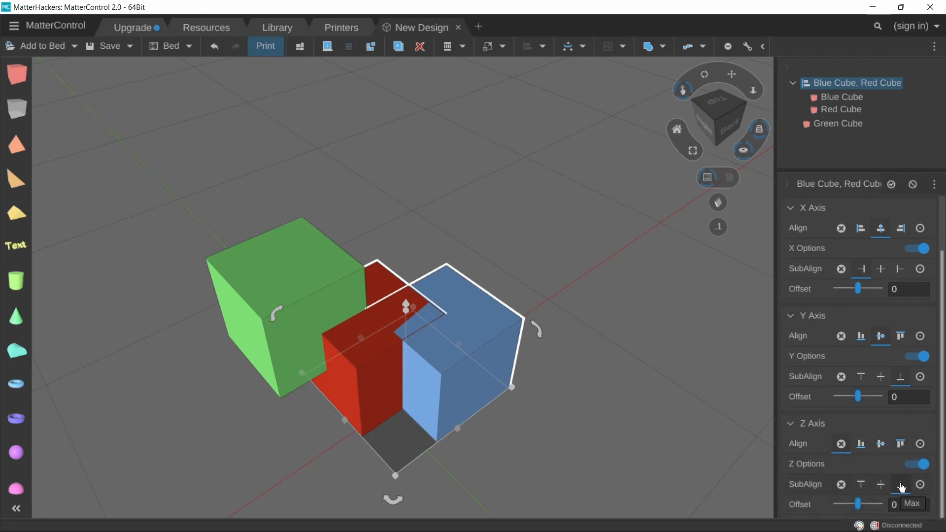
pyautogui.click(881, 444)
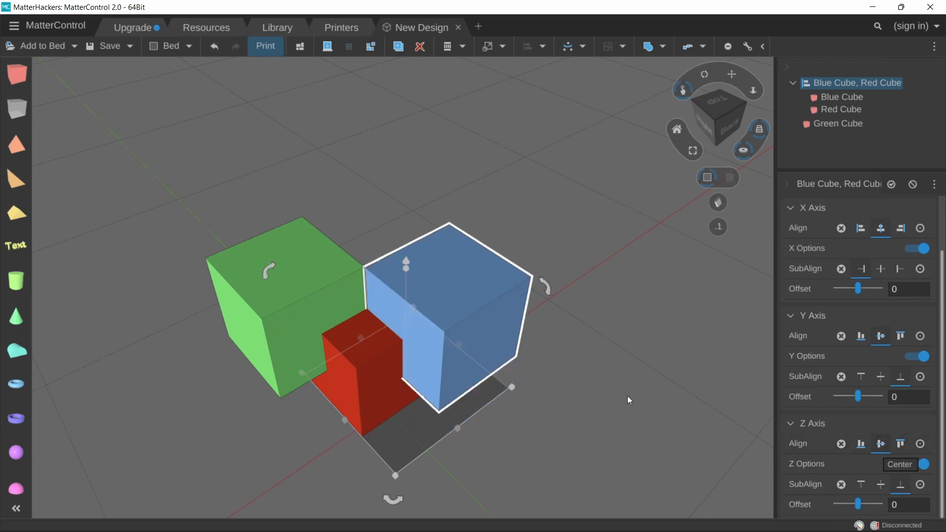
# Step: Ungroup the aligned blue and red cubes, and add a new cube to the bed beside the Blue Cube
pyautogui.moveTo(534, 372); pyautogui.dragTo(381, 295, button='right')
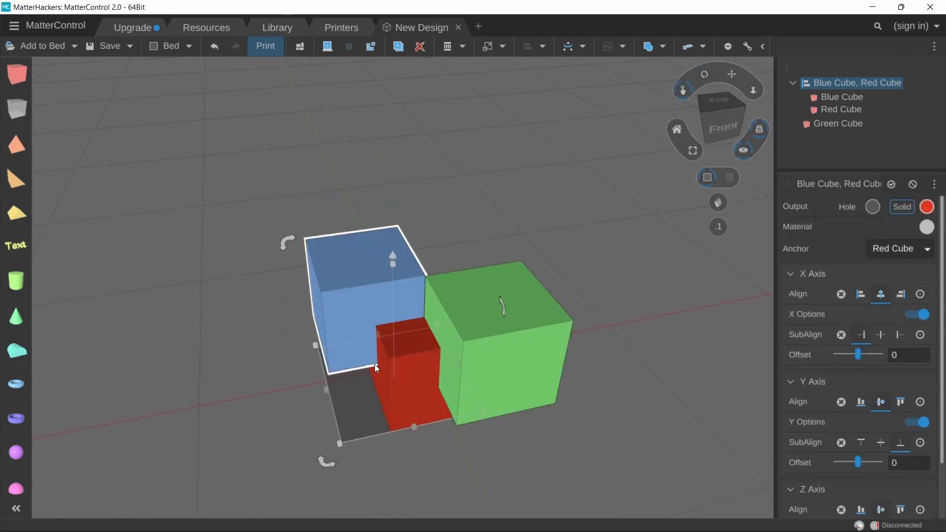
pyautogui.click(370, 47)
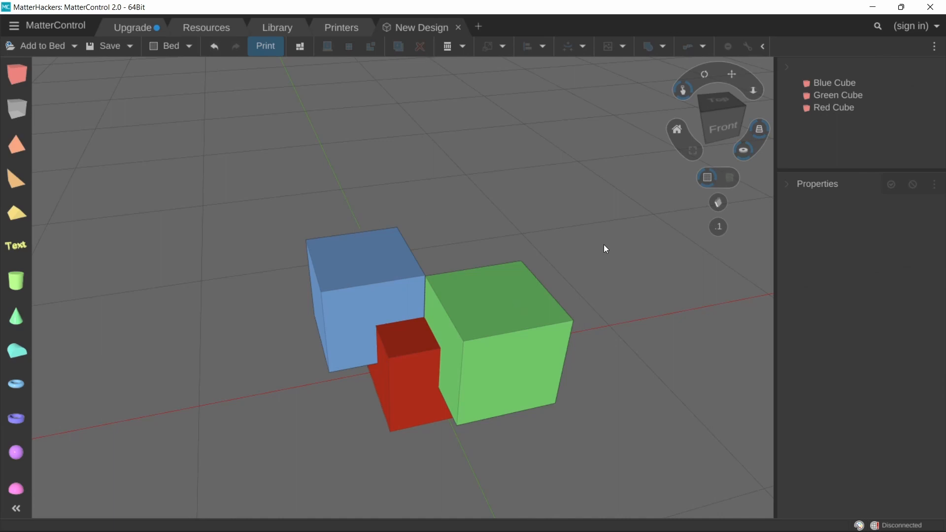
pyautogui.hotkey('ctrl', 'a')
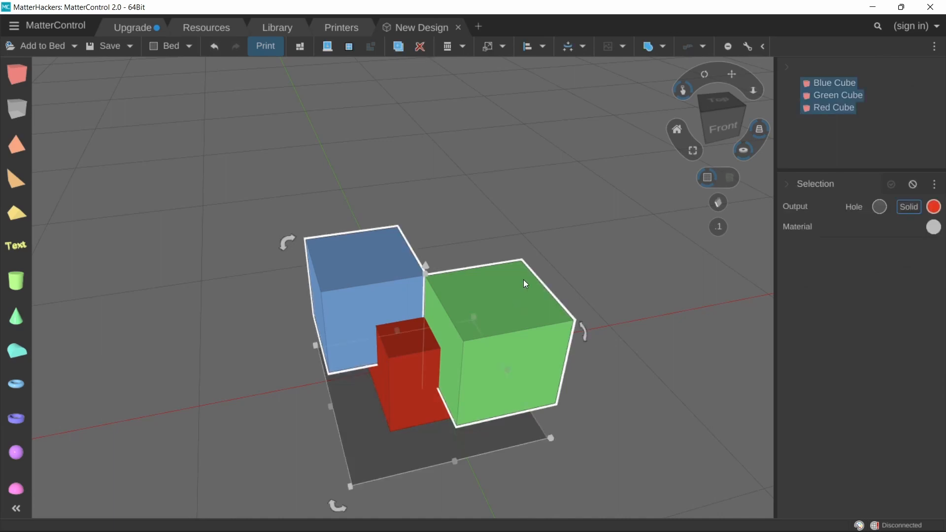
pyautogui.moveTo(17, 75); pyautogui.dragTo(233, 320)
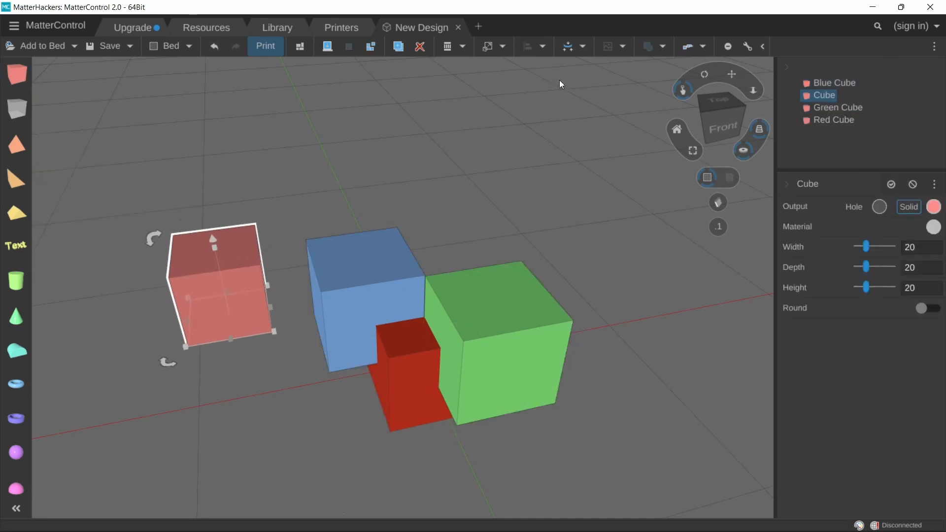